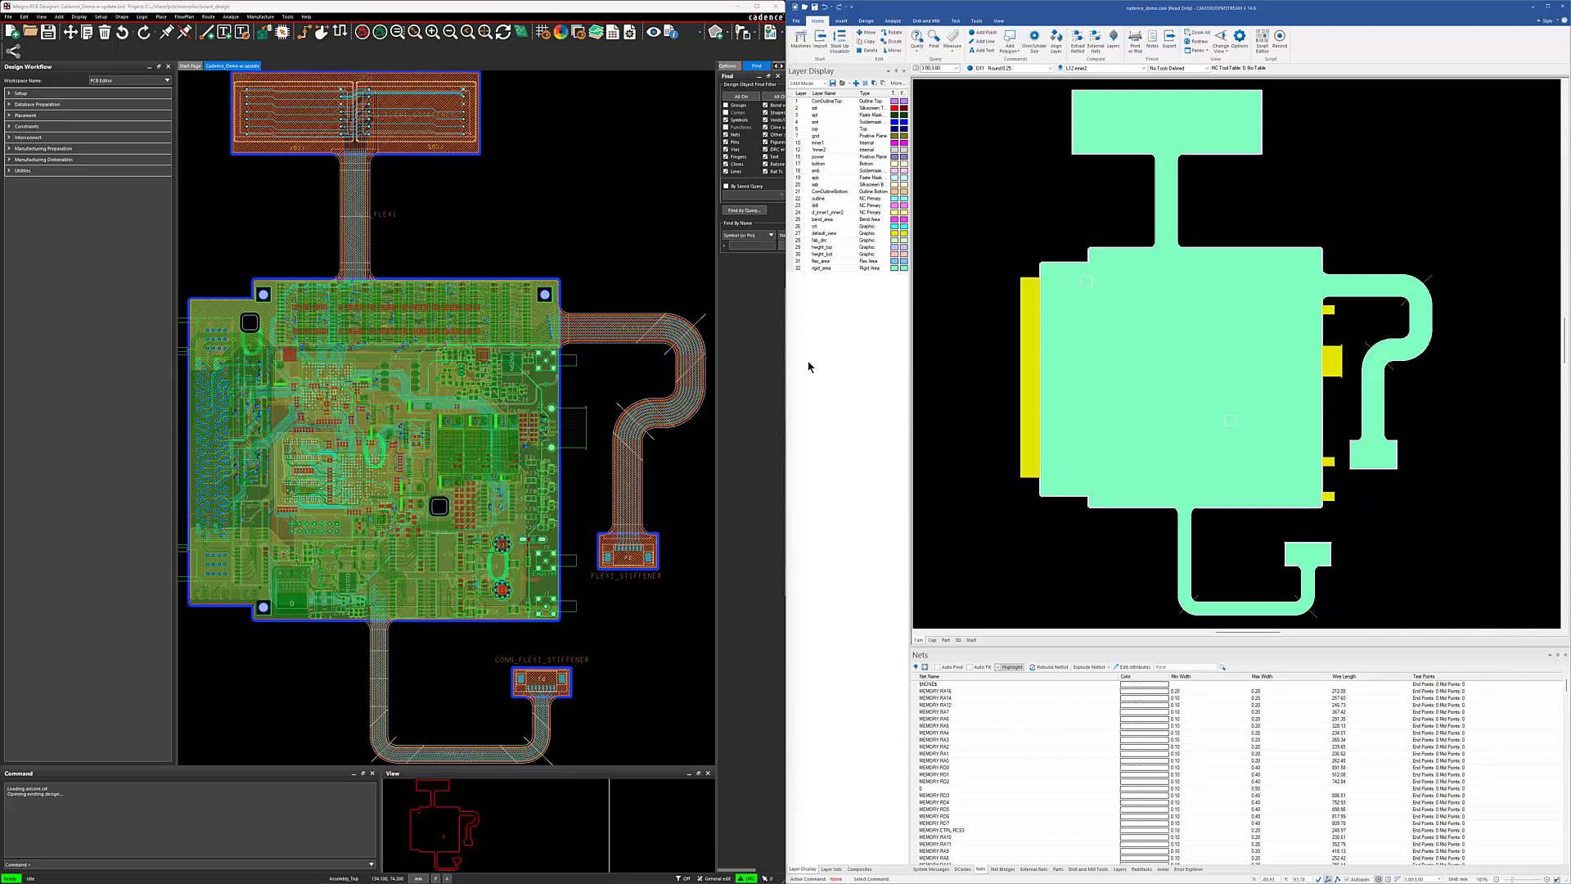
Step: Run the DSTCAM350 command in Allegro PCB Designer to initialize CAM350 cross probing
{"action": "left_click", "coordinate": [44, 863]}
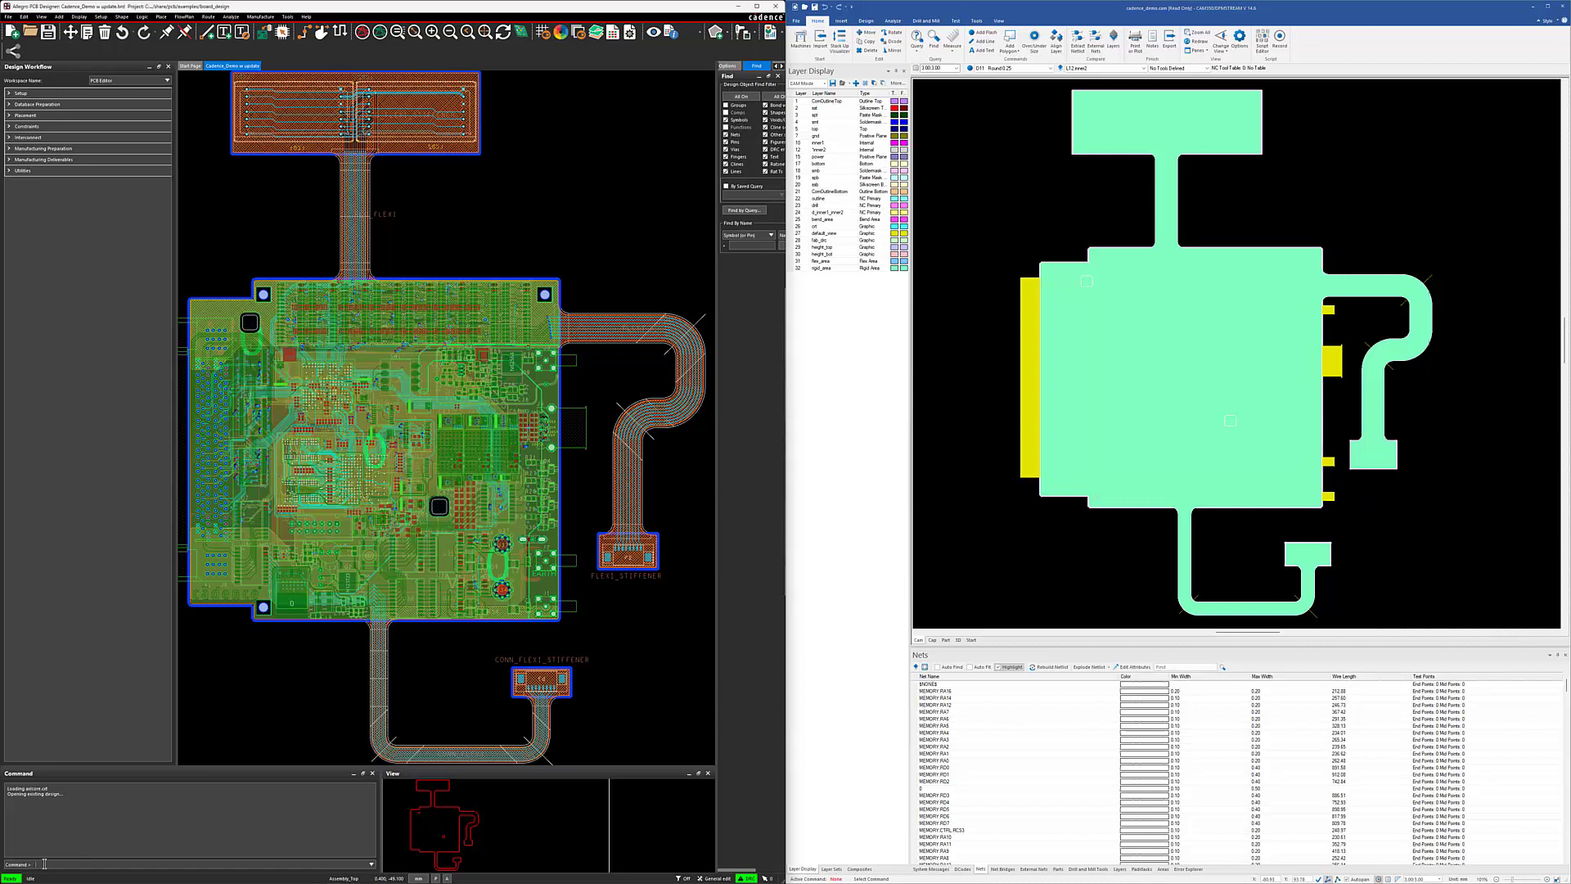
{"action": "type", "text": "DSTCAM"}
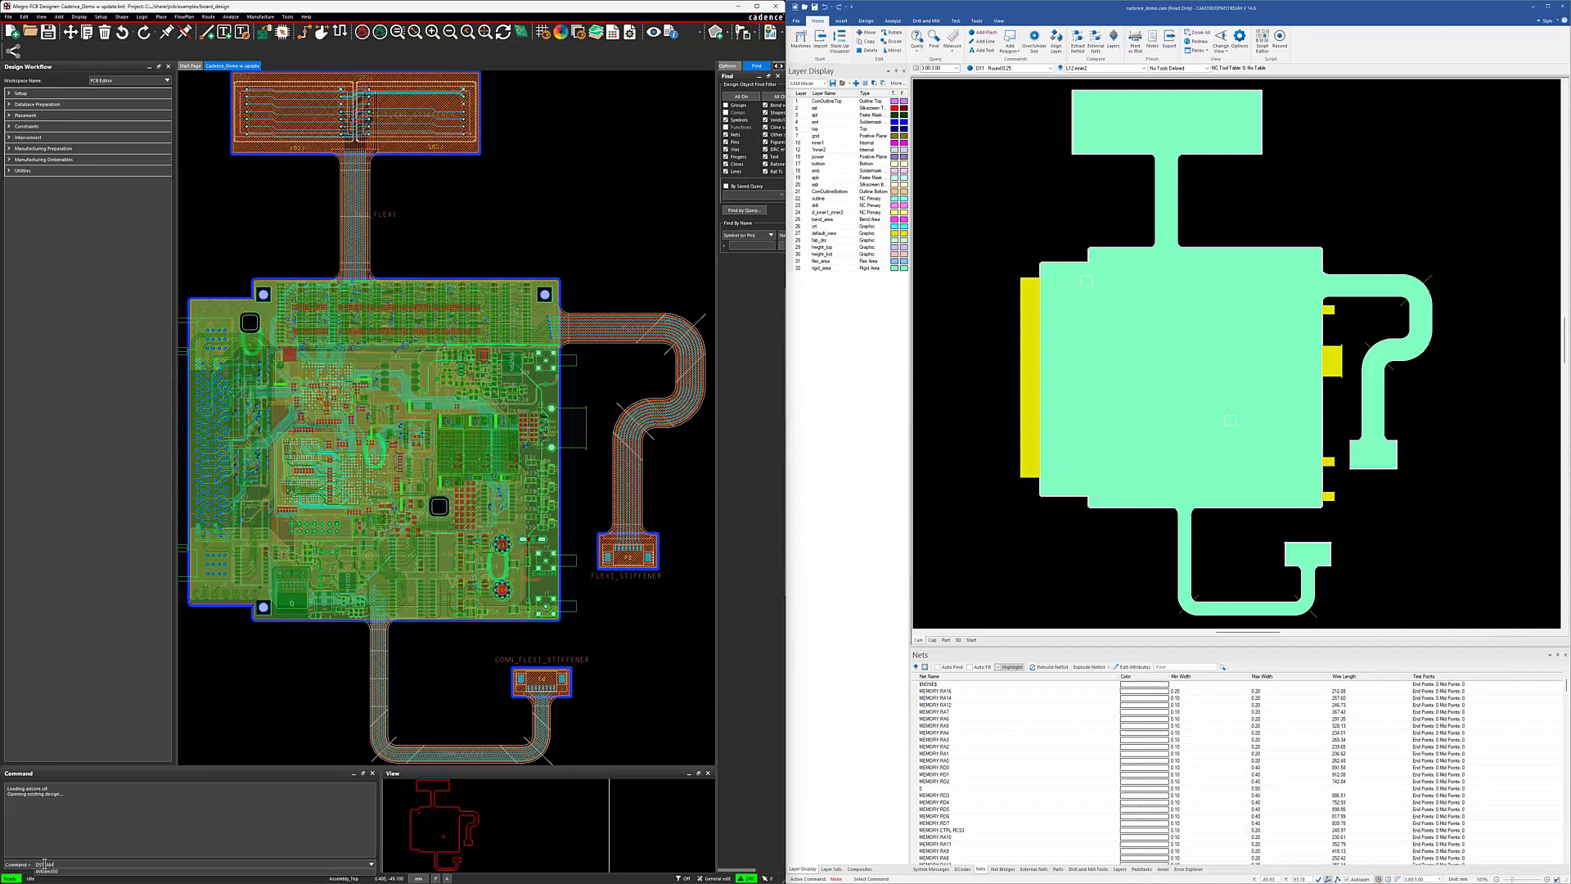
{"action": "type", "text": "350"}
{"action": "key", "text": "Return"}
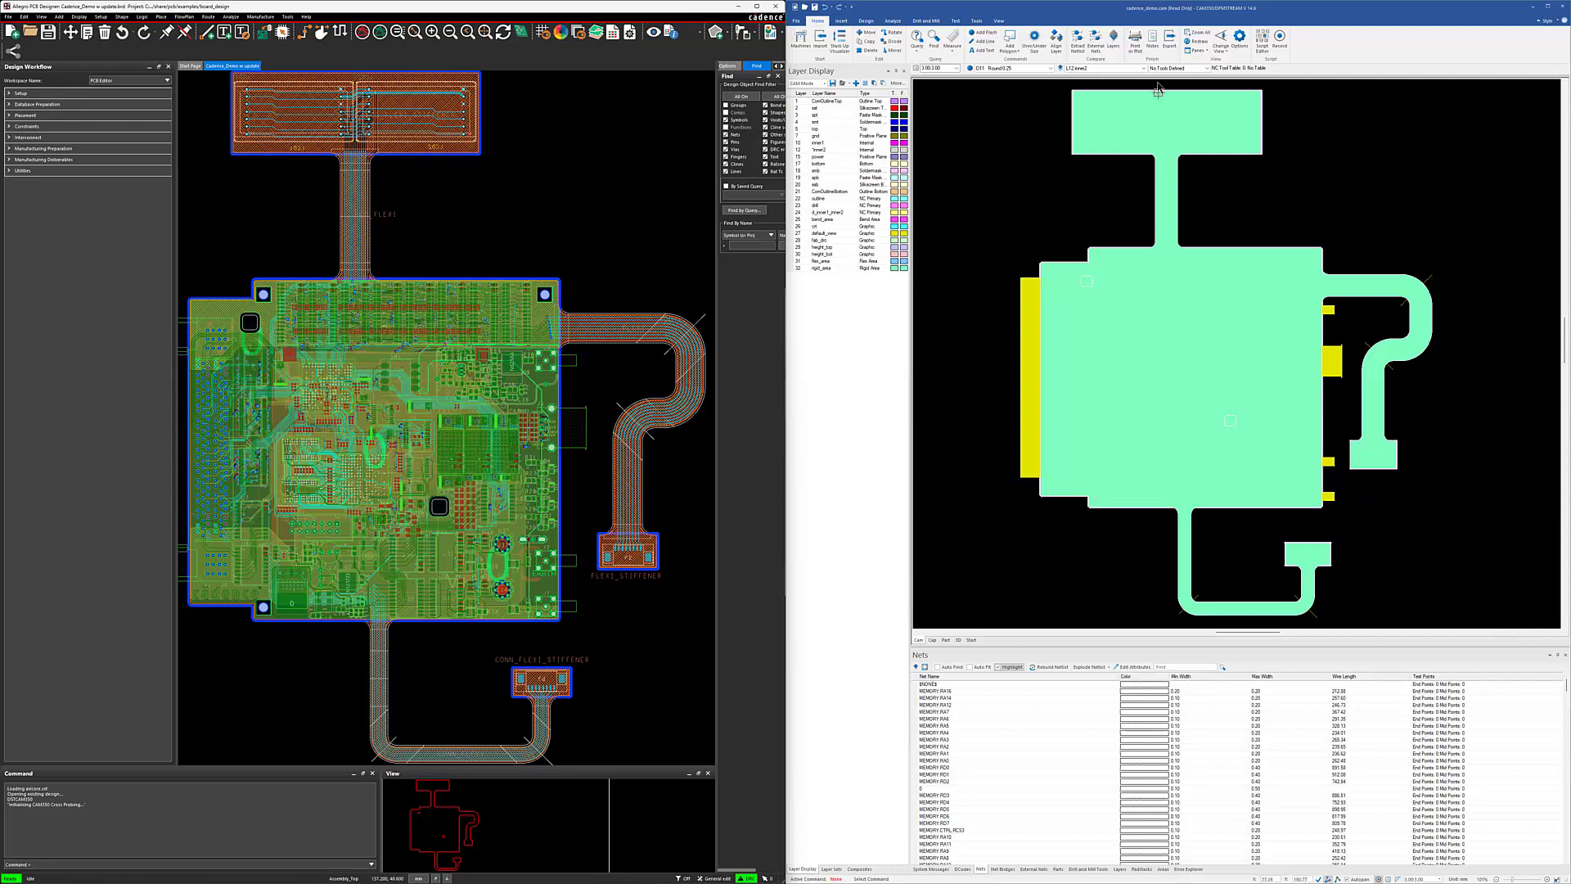
Step: In CAM350, set the CAD integration's cross-probing target to Allegro, enable cross probing, and minimize the integration dialog
{"action": "left_click", "coordinate": [893, 20]}
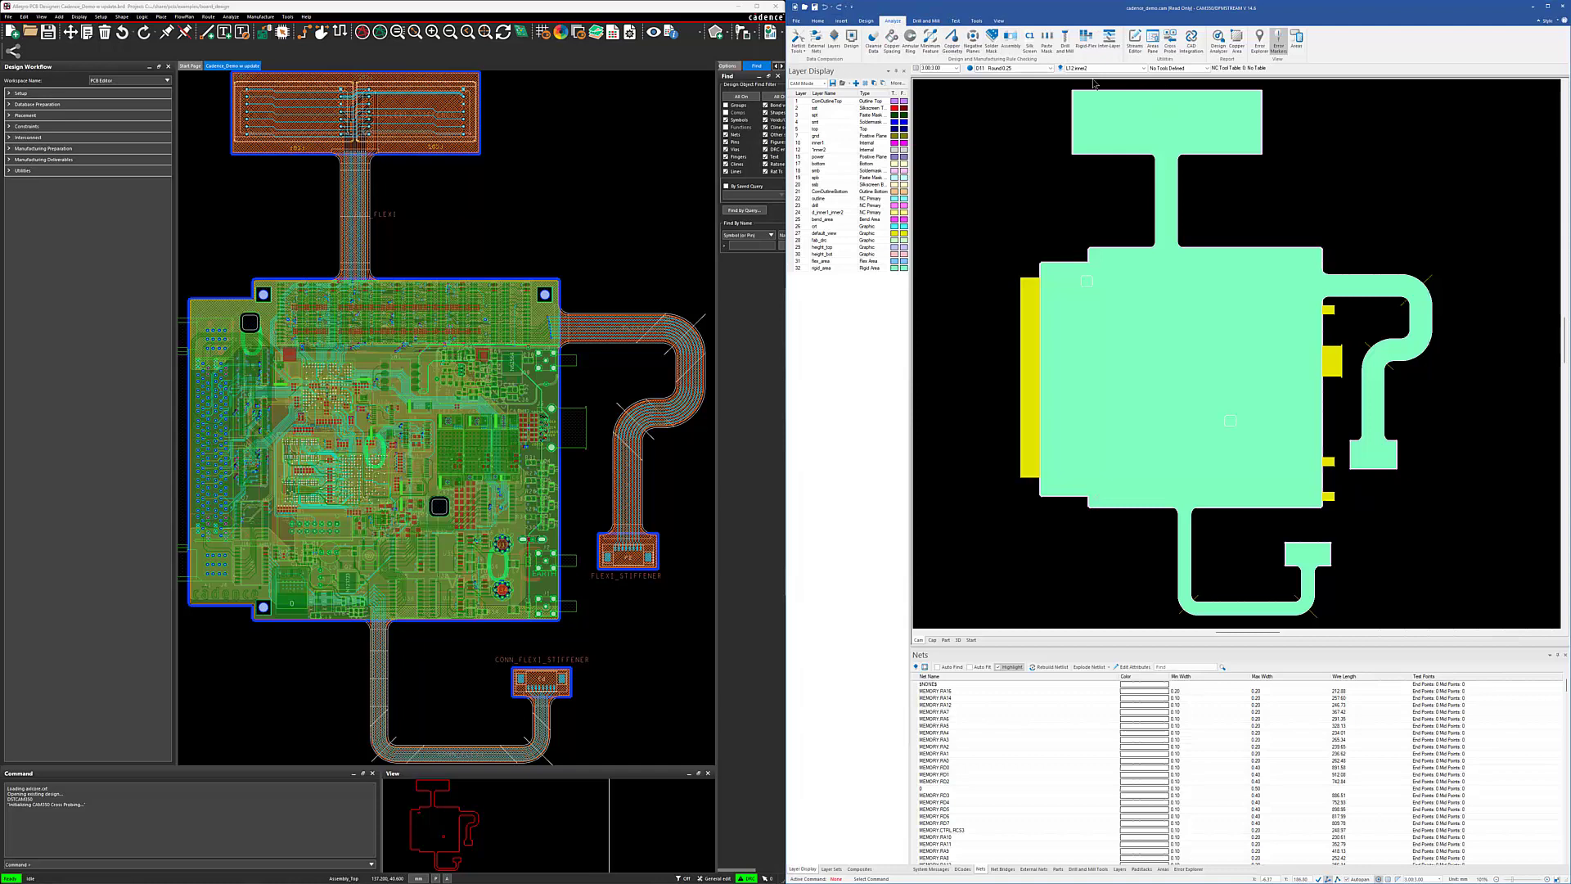
{"action": "left_click", "coordinate": [1171, 43]}
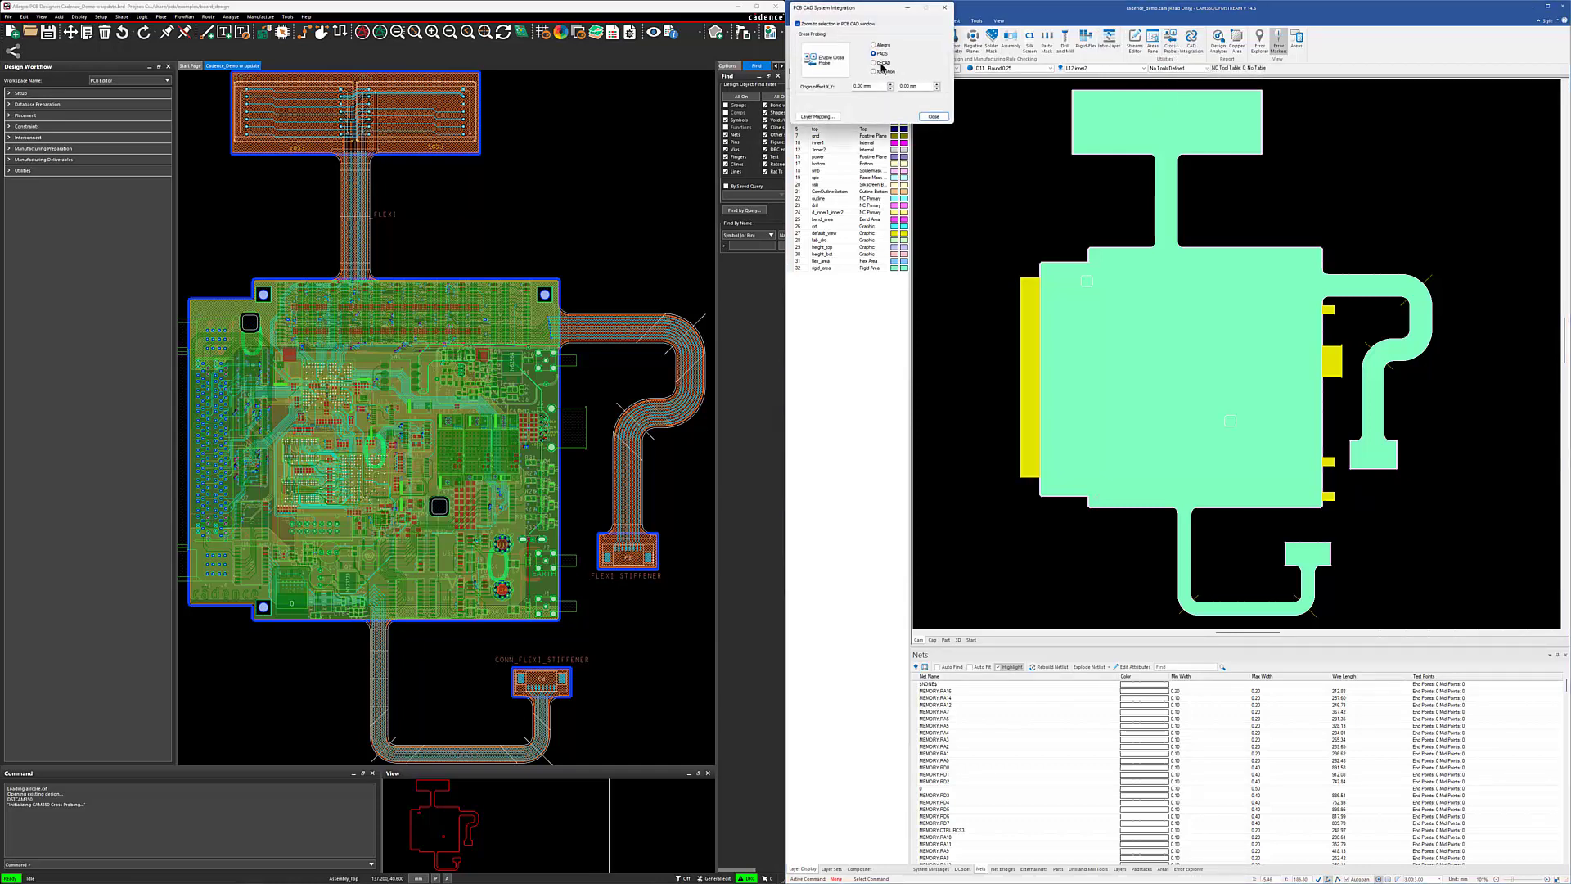
{"action": "left_click", "coordinate": [882, 45]}
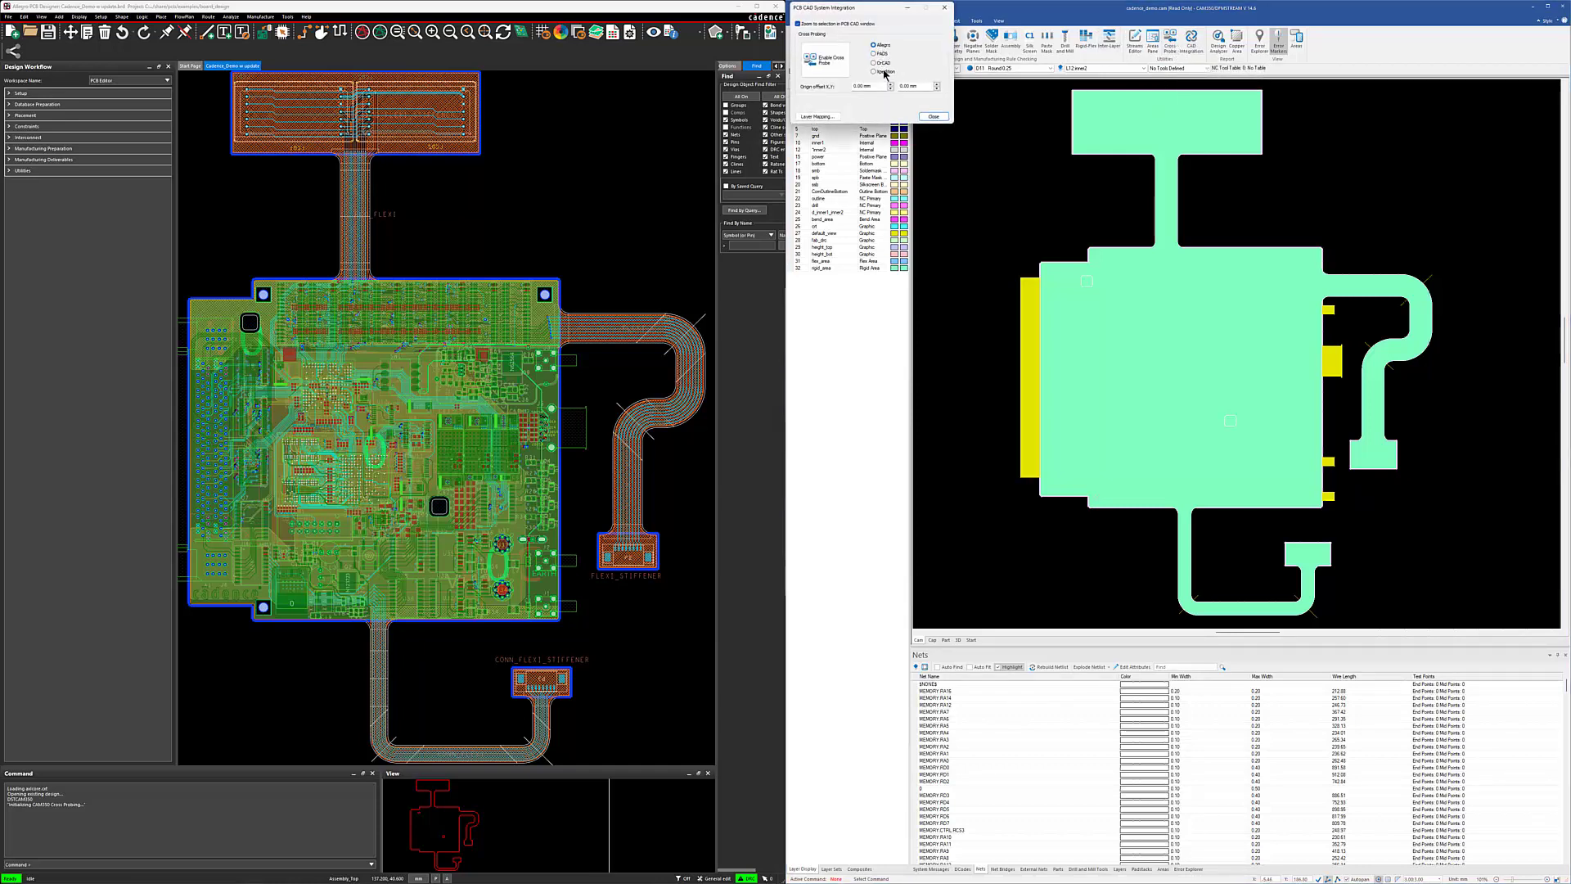
{"action": "left_click", "coordinate": [820, 58]}
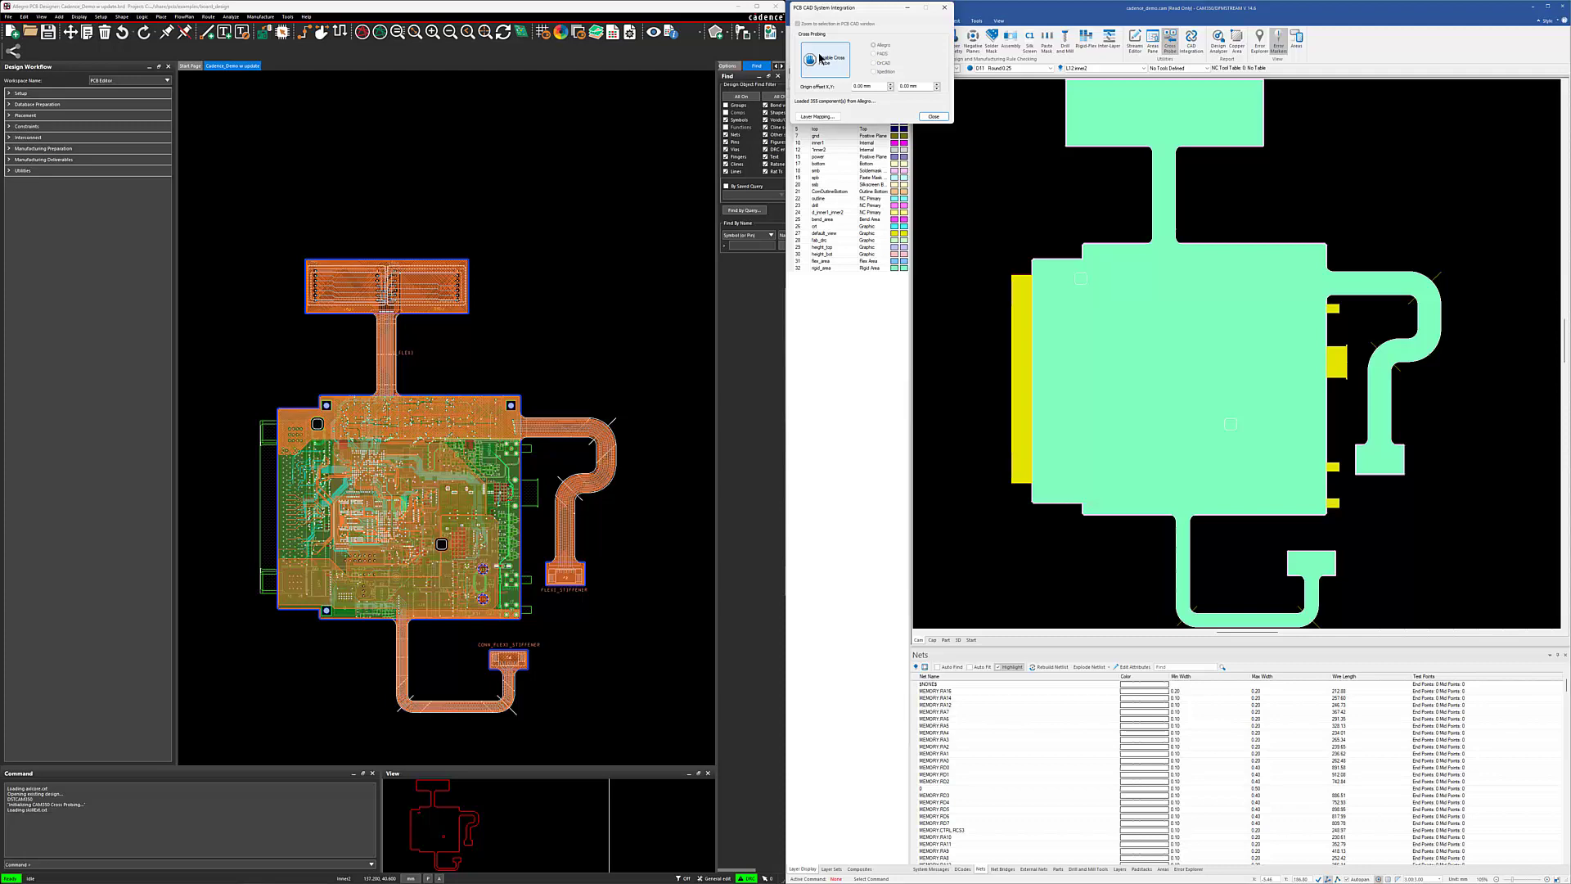
{"action": "left_click", "coordinate": [908, 9]}
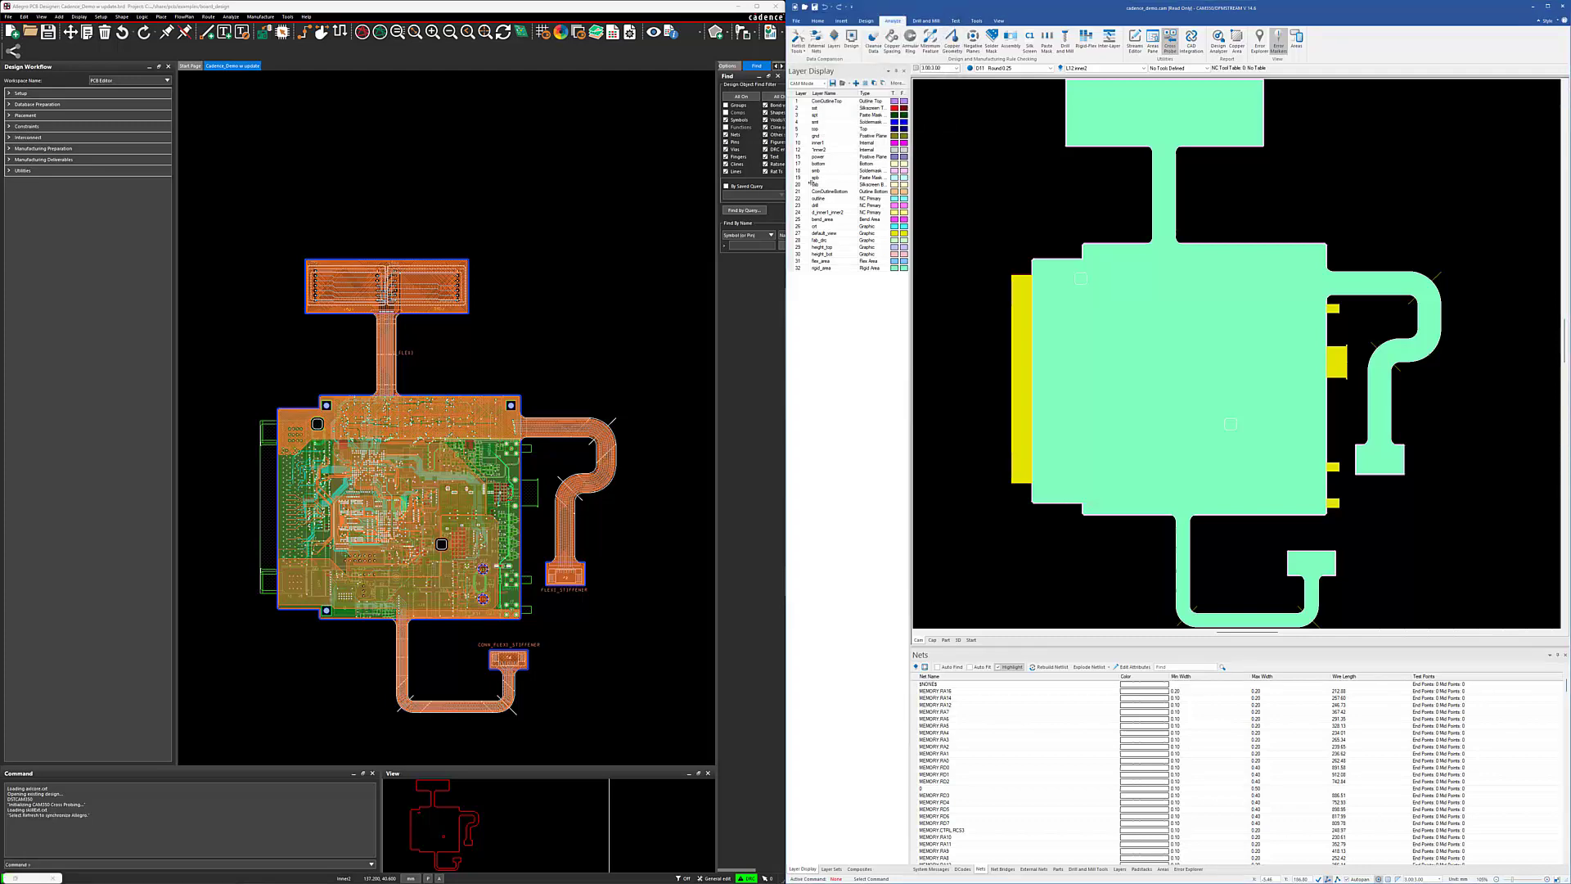
Step: Show only the top layer and compare synchronized views of the through-hole pad rows from both programs
{"action": "left_click", "coordinate": [824, 129]}
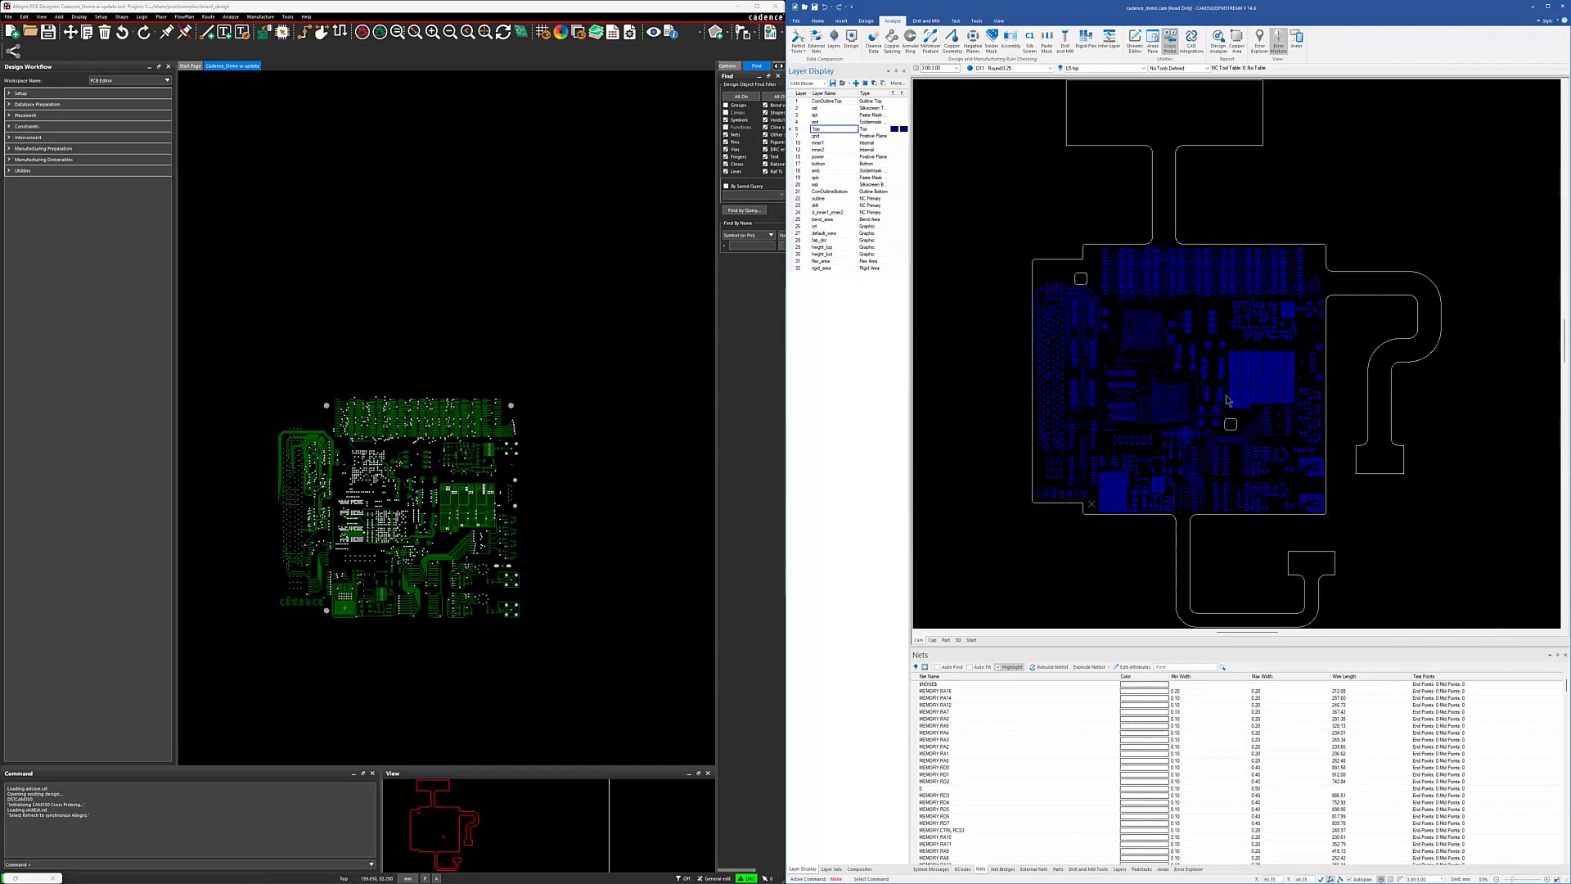
{"action": "scroll", "coordinate": [1127, 414], "scroll_direction": "up", "scroll_amount": 5}
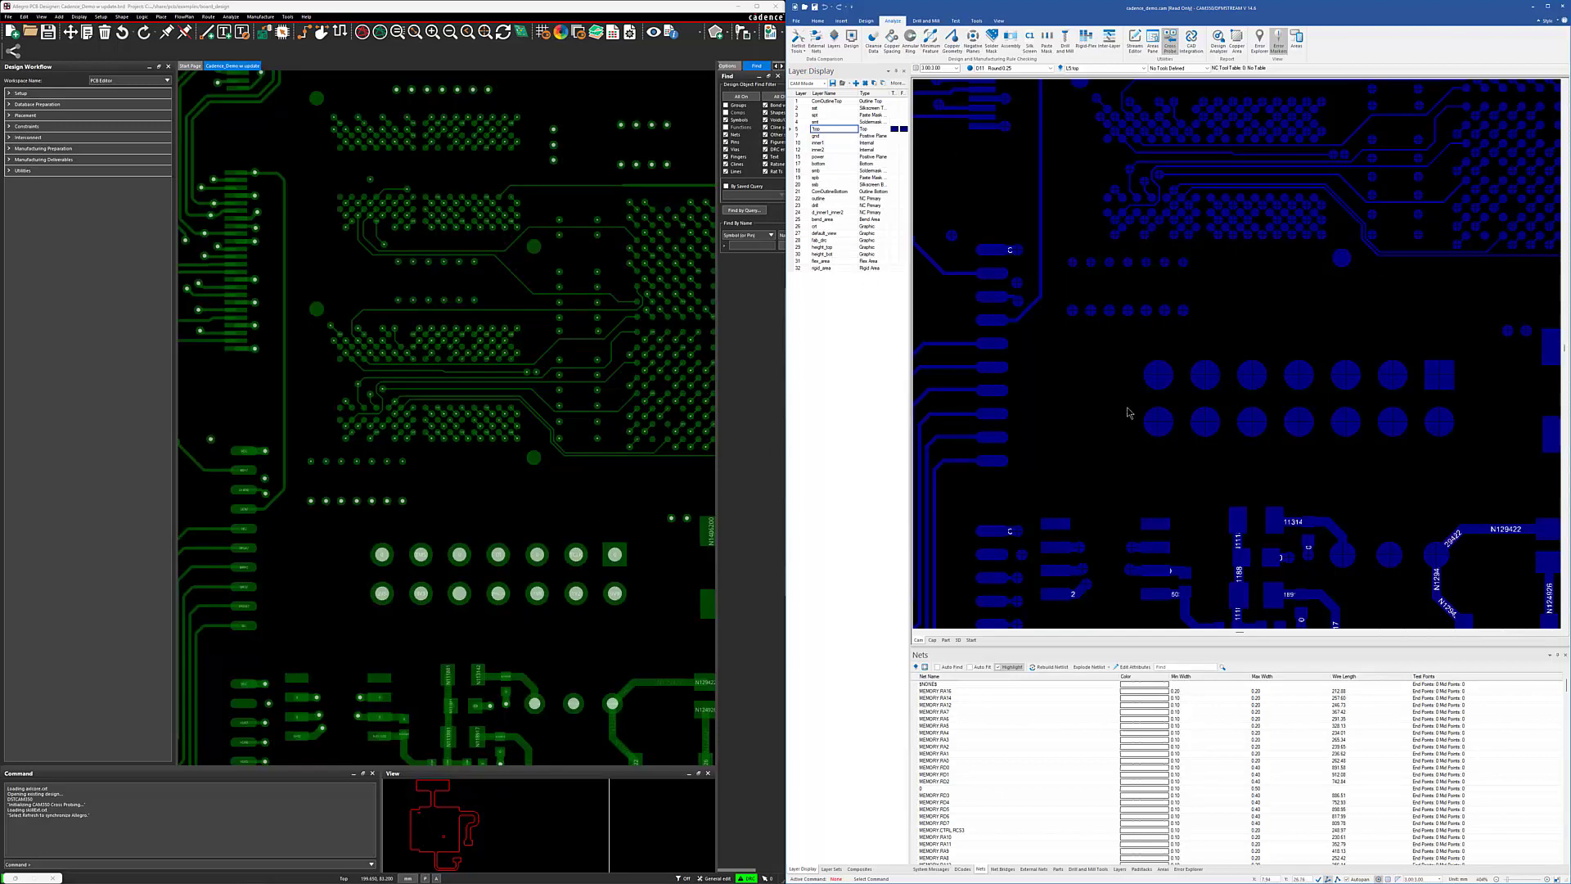
{"action": "scroll", "coordinate": [1166, 409], "scroll_direction": "up", "scroll_amount": 4}
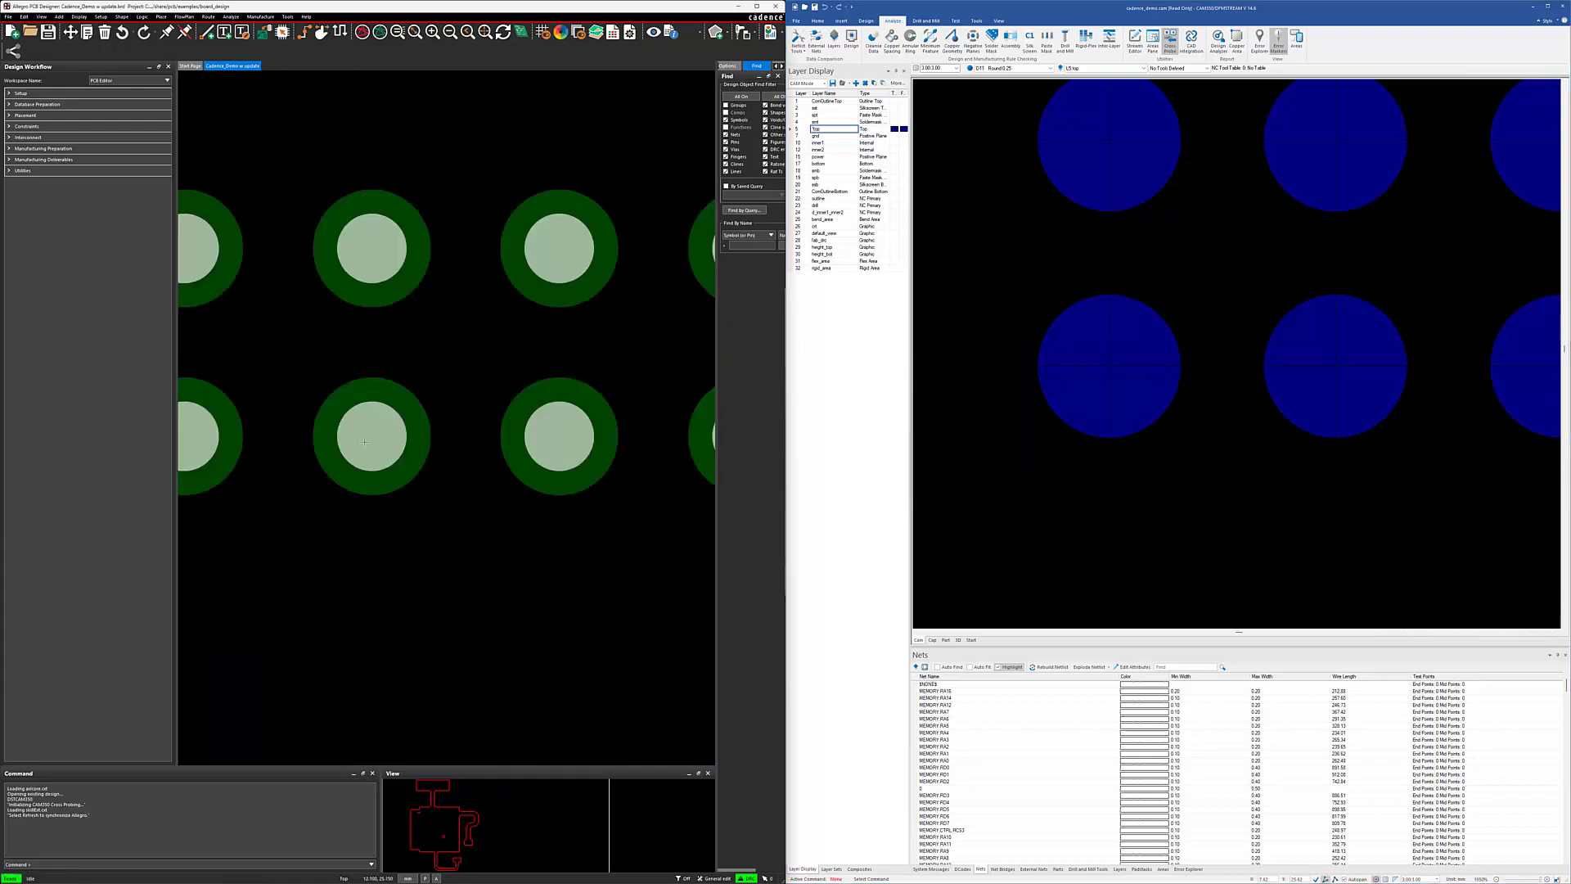
{"action": "scroll", "coordinate": [364, 442], "scroll_direction": "up", "scroll_amount": 2}
{"action": "scroll", "coordinate": [360, 425], "scroll_direction": "down", "scroll_amount": 6}
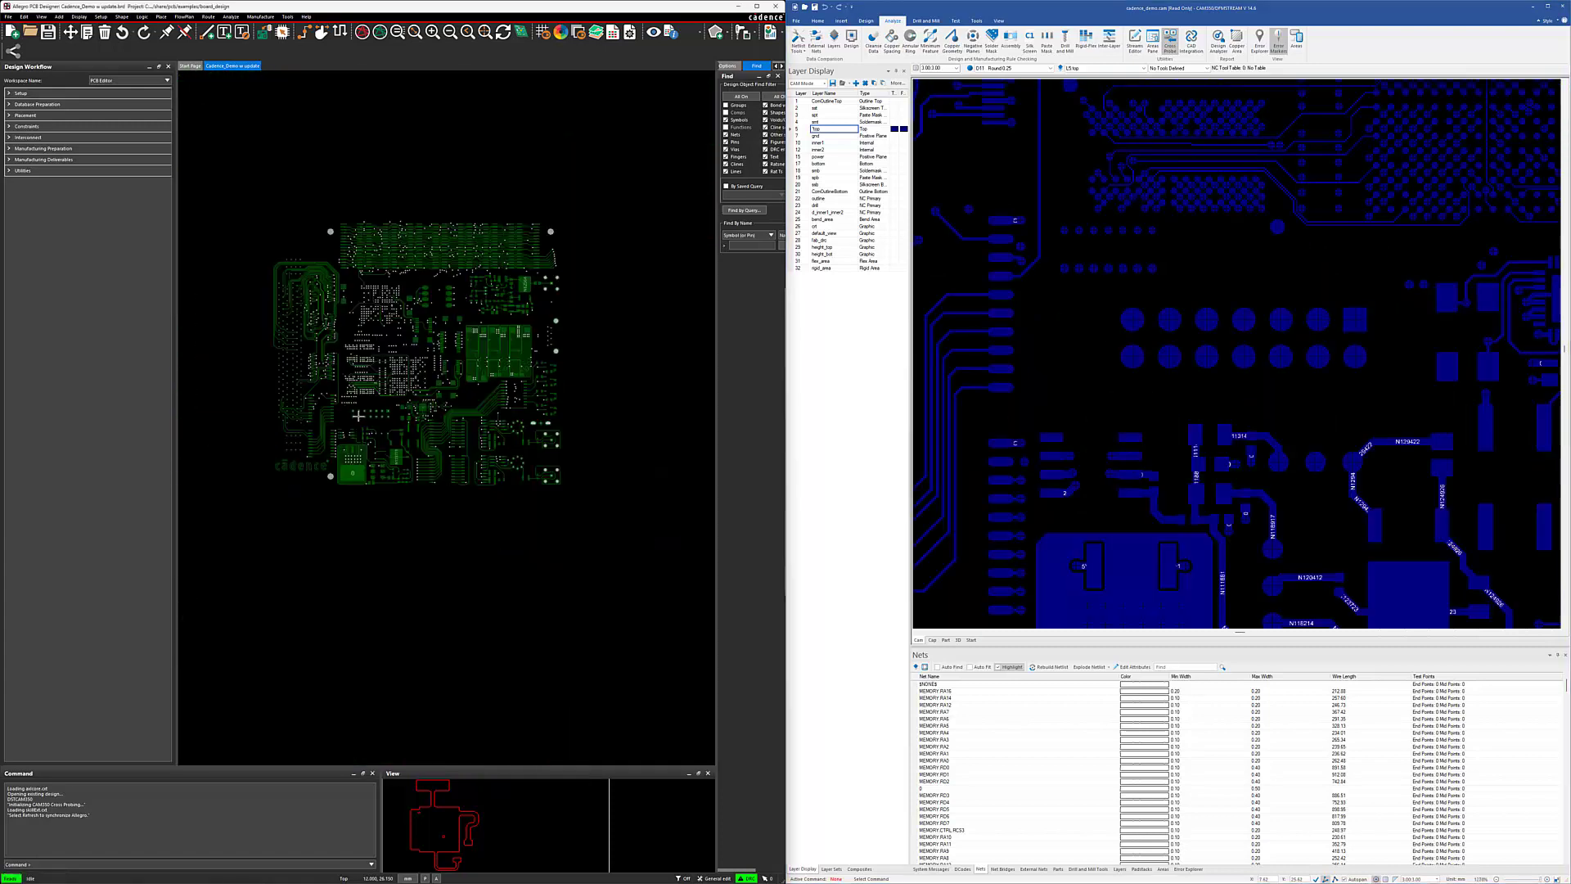
{"action": "scroll", "coordinate": [358, 415], "scroll_direction": "up", "scroll_amount": 3}
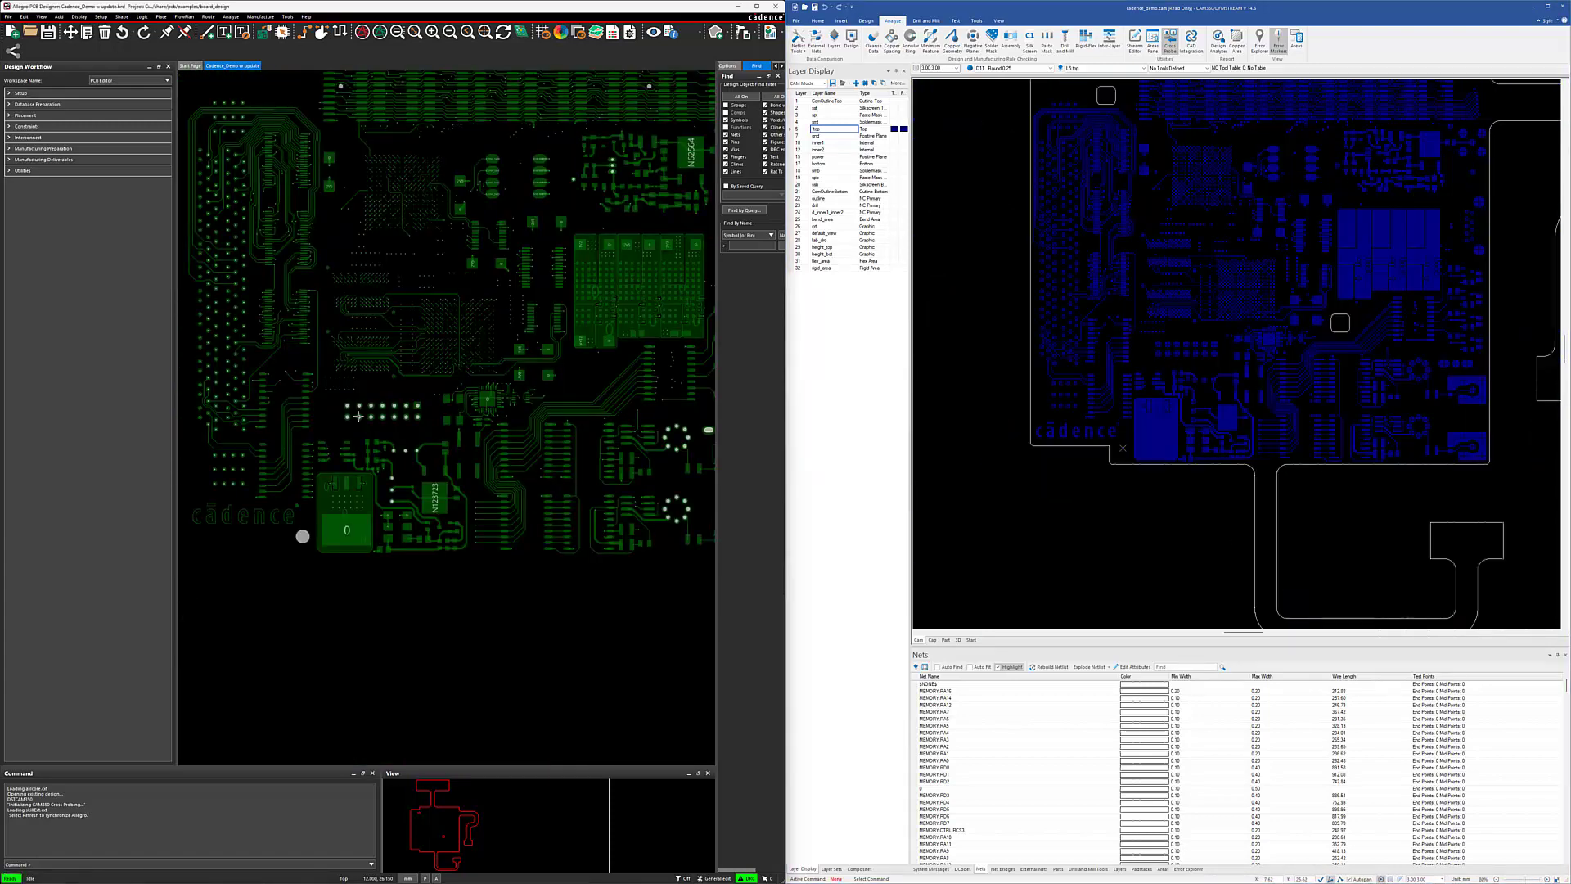
{"action": "scroll", "coordinate": [359, 415], "scroll_direction": "down", "scroll_amount": 3}
{"action": "scroll", "coordinate": [358, 417], "scroll_direction": "up", "scroll_amount": 6}
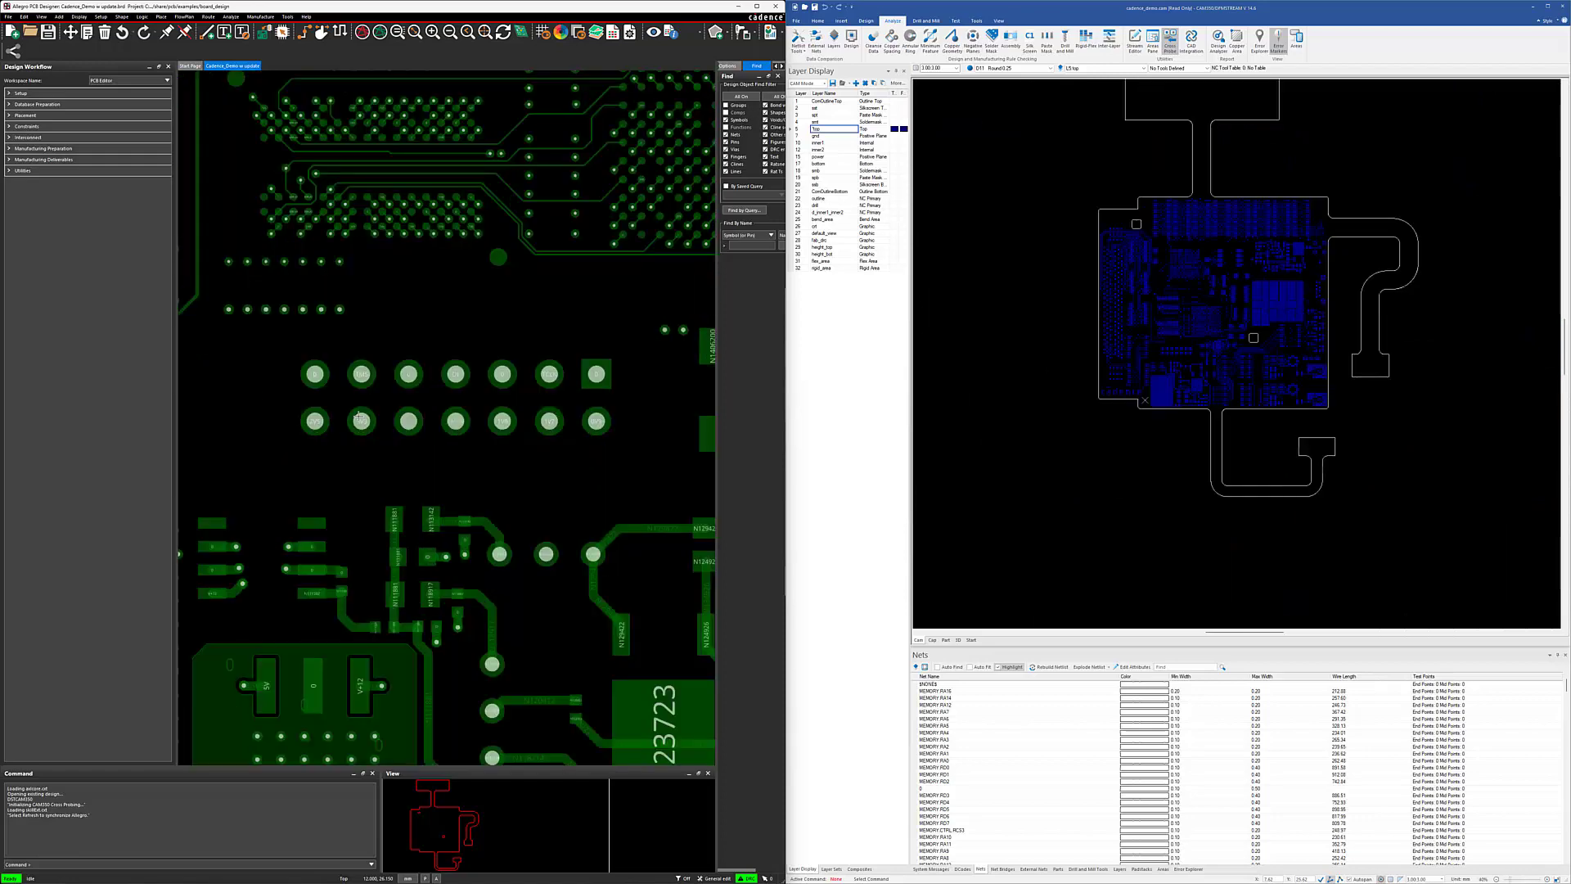
{"action": "scroll", "coordinate": [359, 415], "scroll_direction": "down", "scroll_amount": 2}
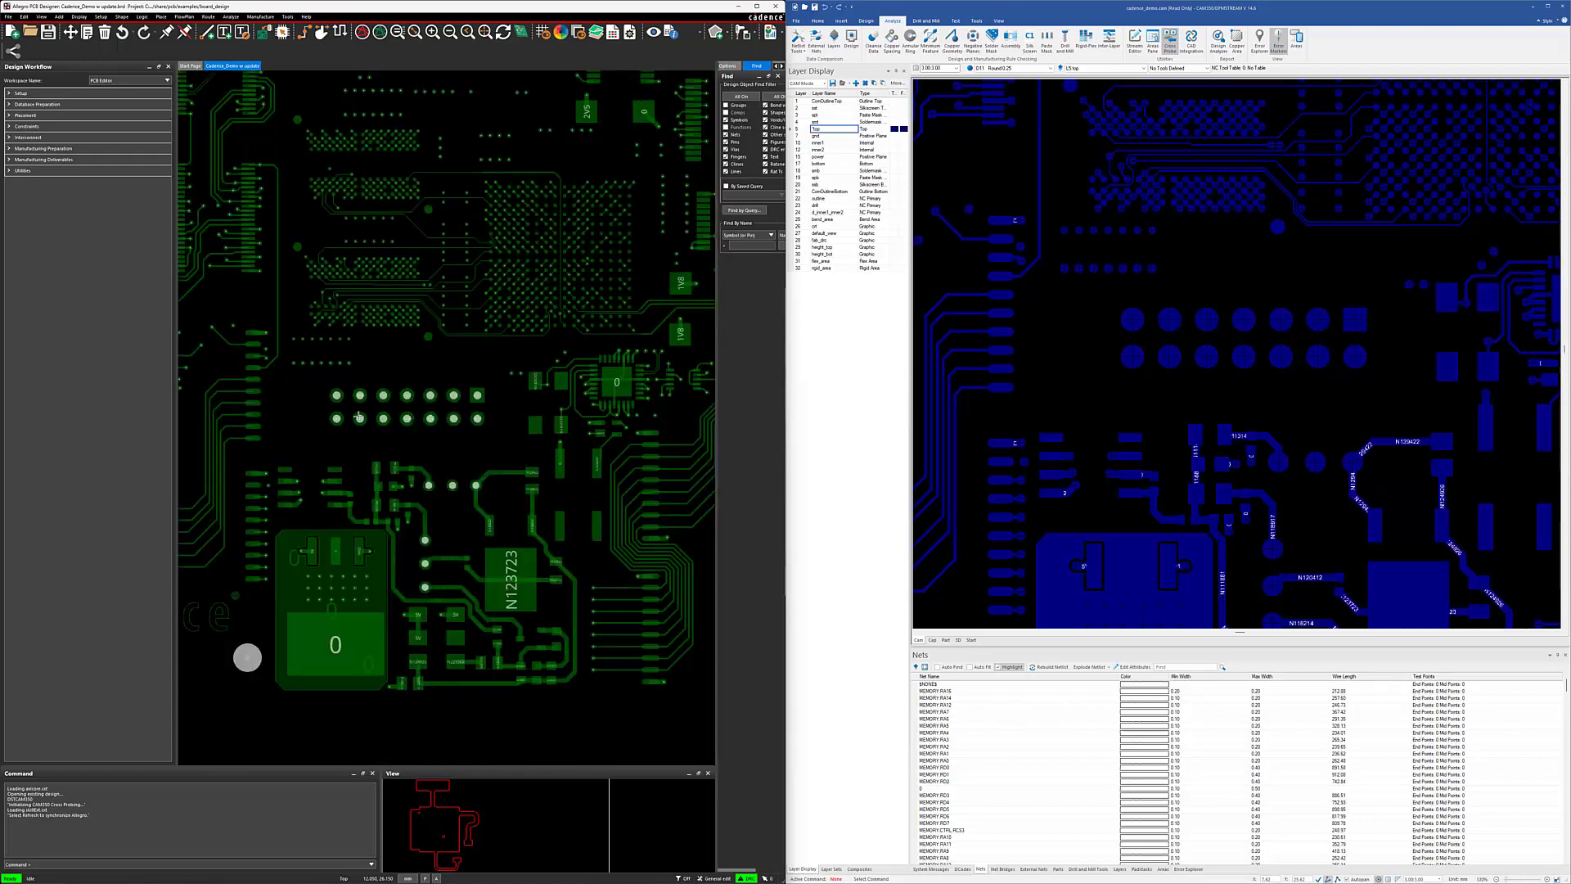
{"action": "mouse_move", "coordinate": [1122, 188]}
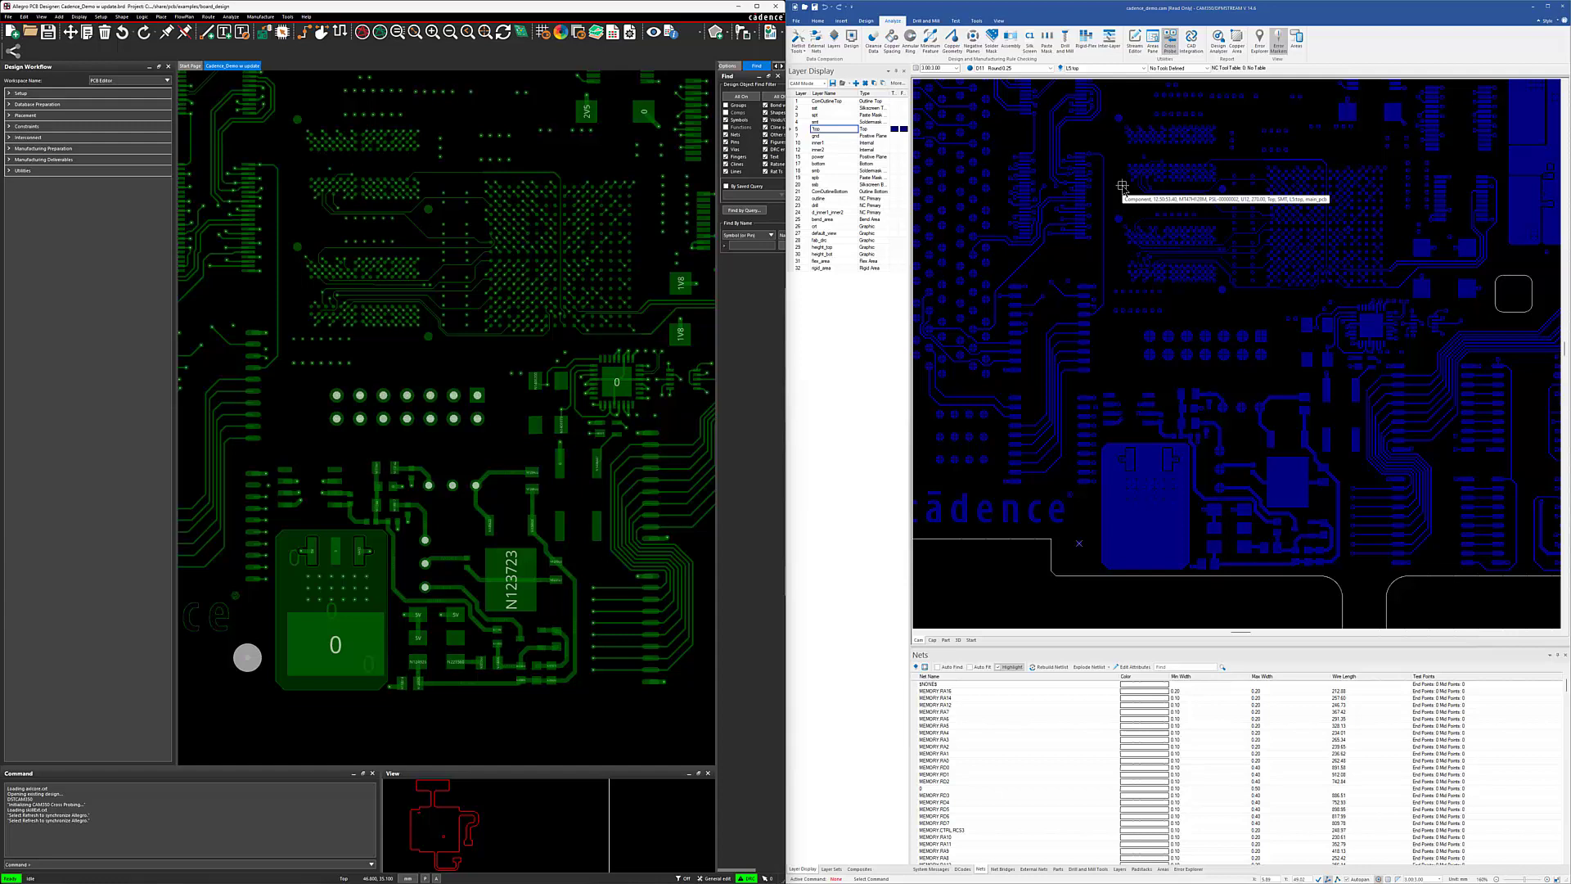
Step: Open the Error Explorer and locate the first Trace corners error on both boards
{"action": "left_click", "coordinate": [1189, 869]}
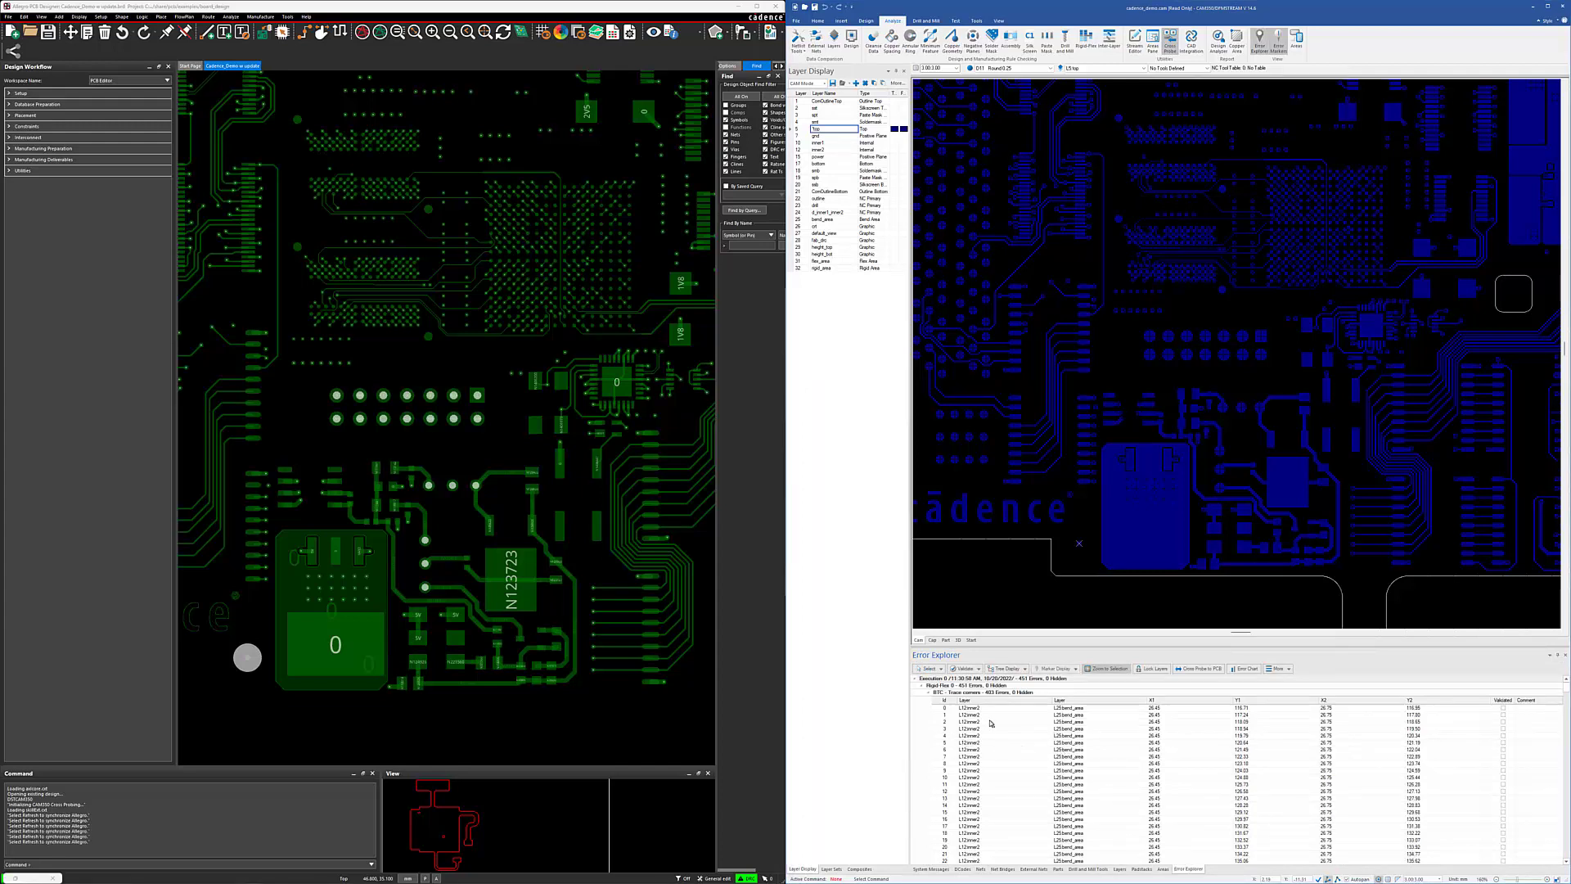
{"action": "left_click", "coordinate": [986, 708]}
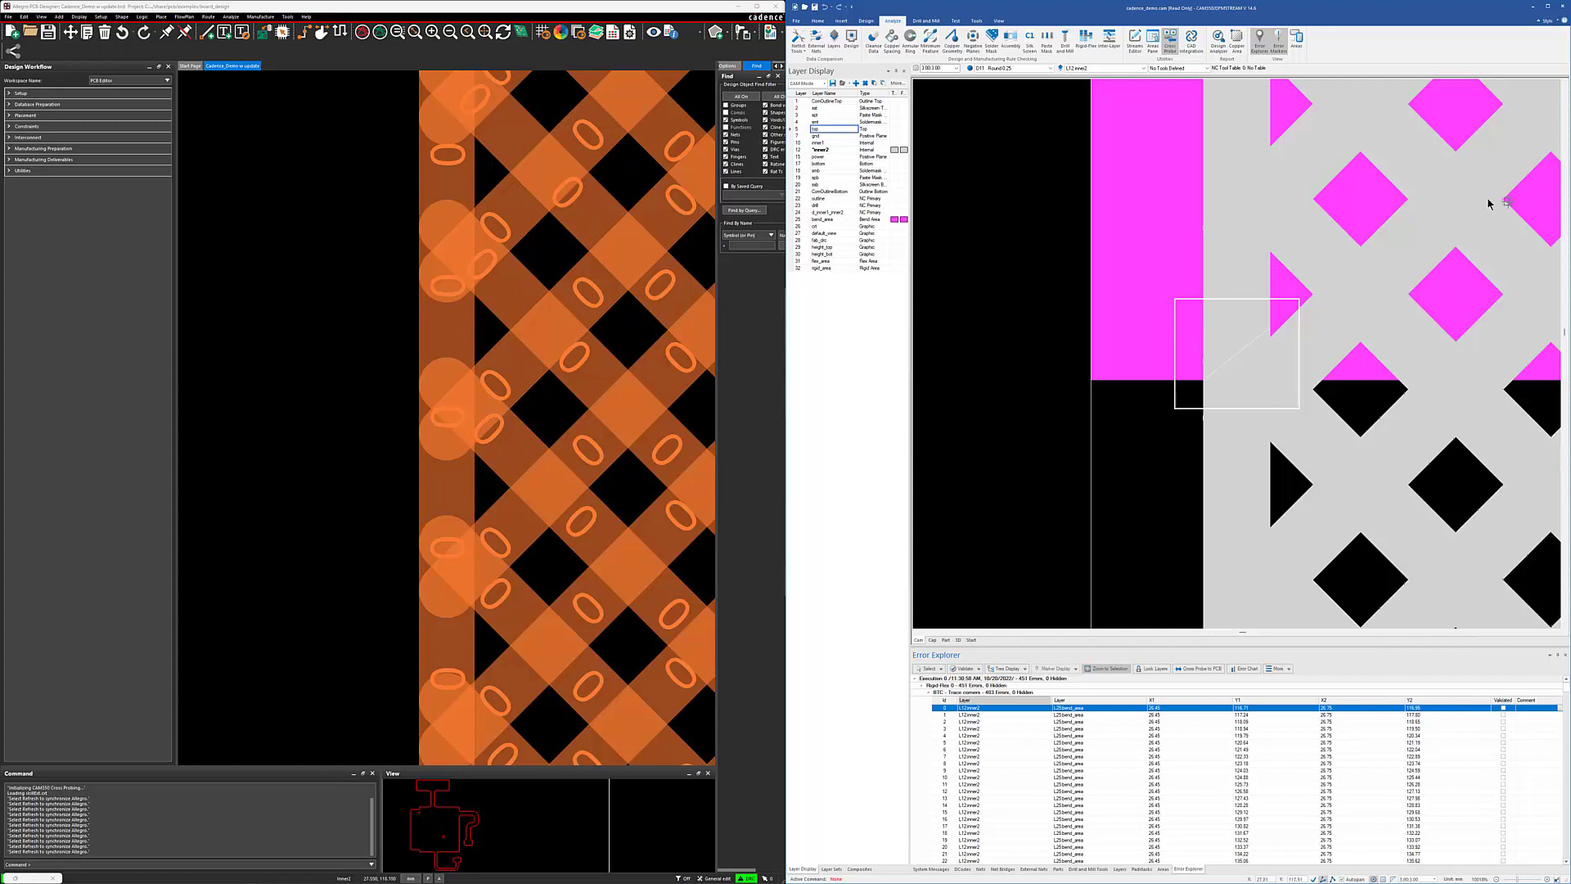
{"action": "mouse_move", "coordinate": [1121, 350]}
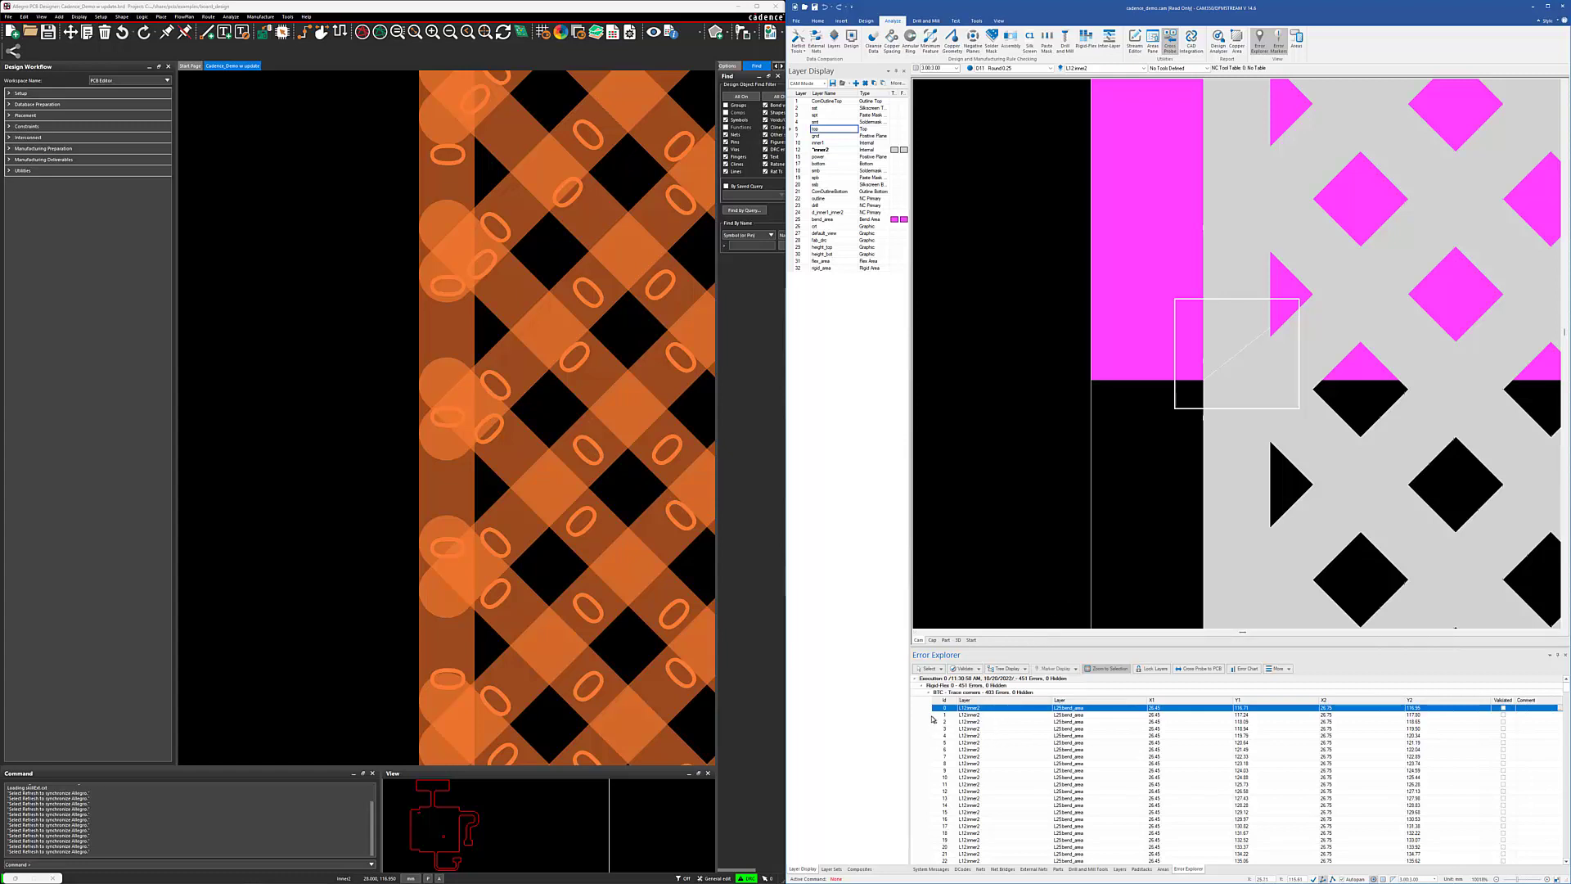
Step: Mark the Trace corners errors with IDs 1 through 17 as validated in the Error Explorer
{"action": "left_click", "coordinate": [971, 716]}
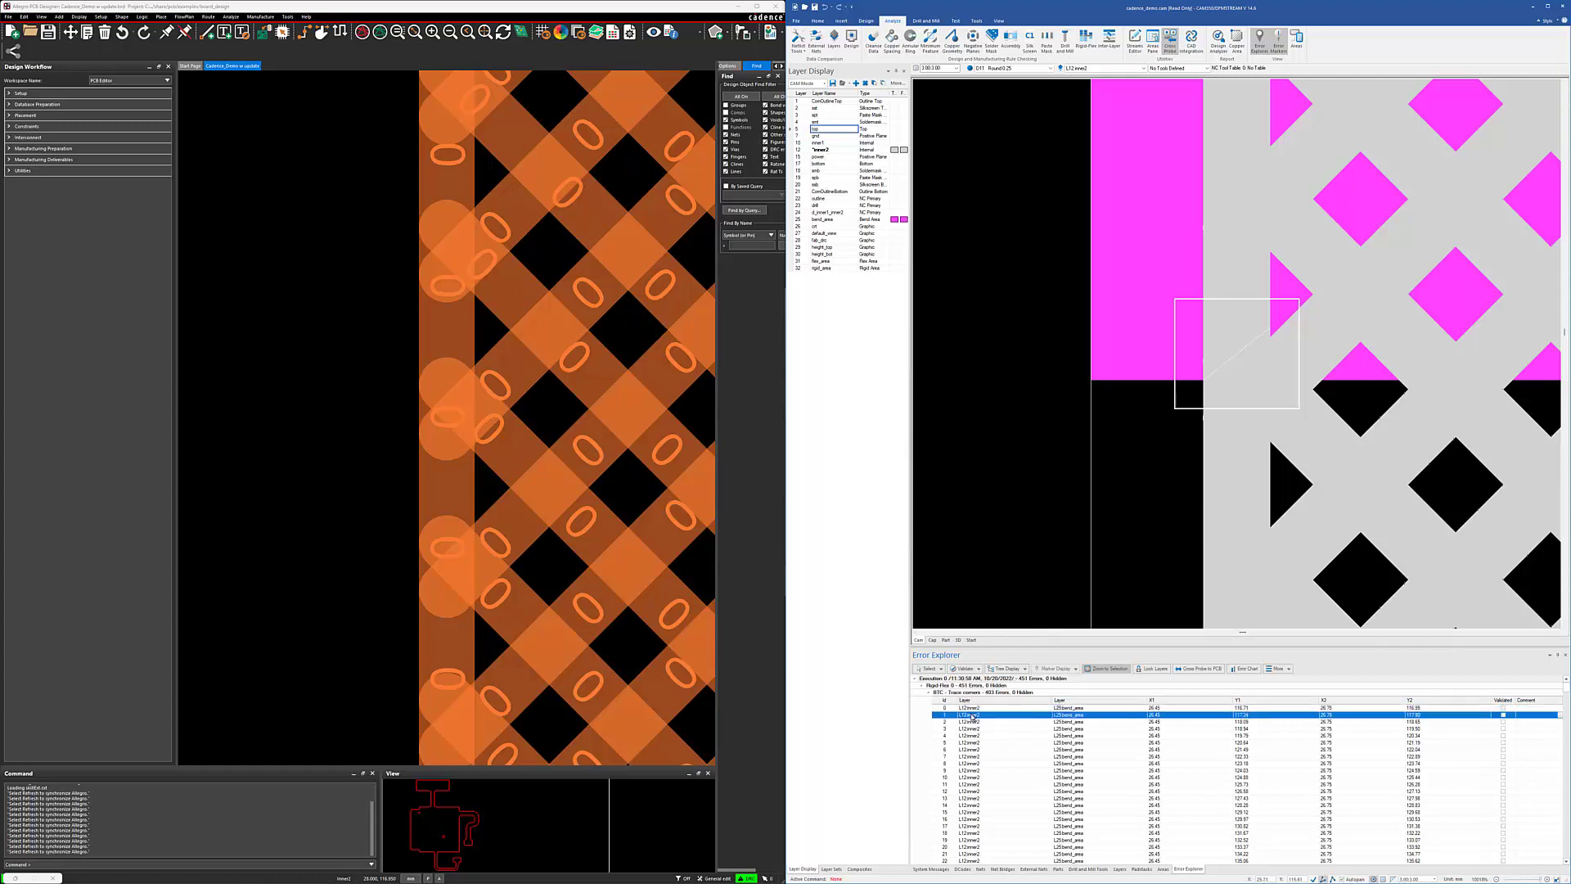
{"action": "left_click", "coordinate": [978, 828], "text": "shift"}
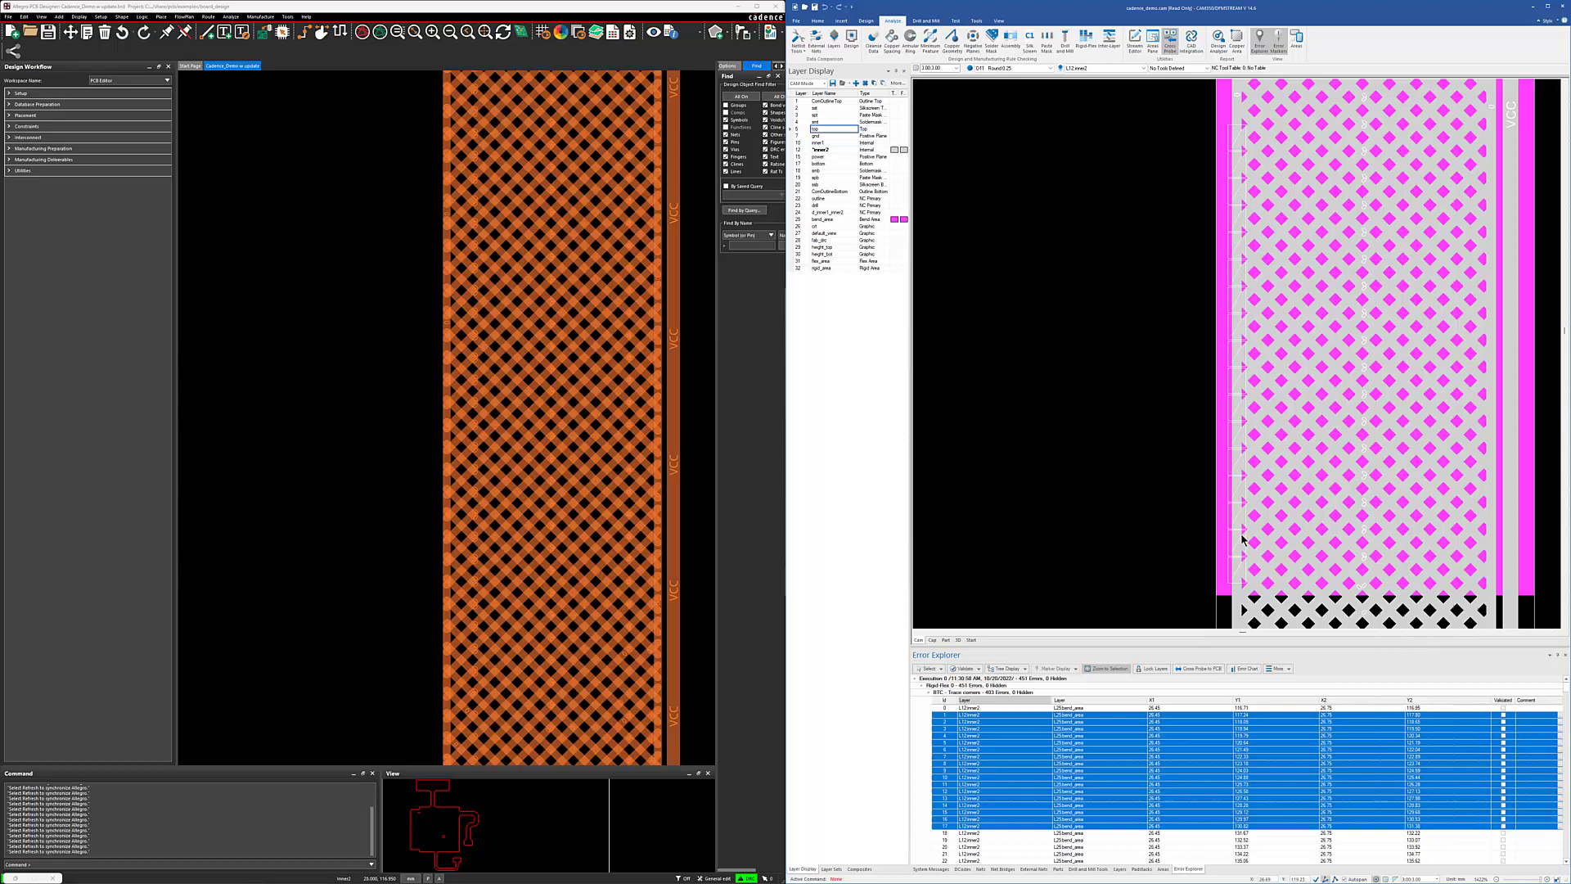
{"action": "right_click", "coordinate": [1173, 761]}
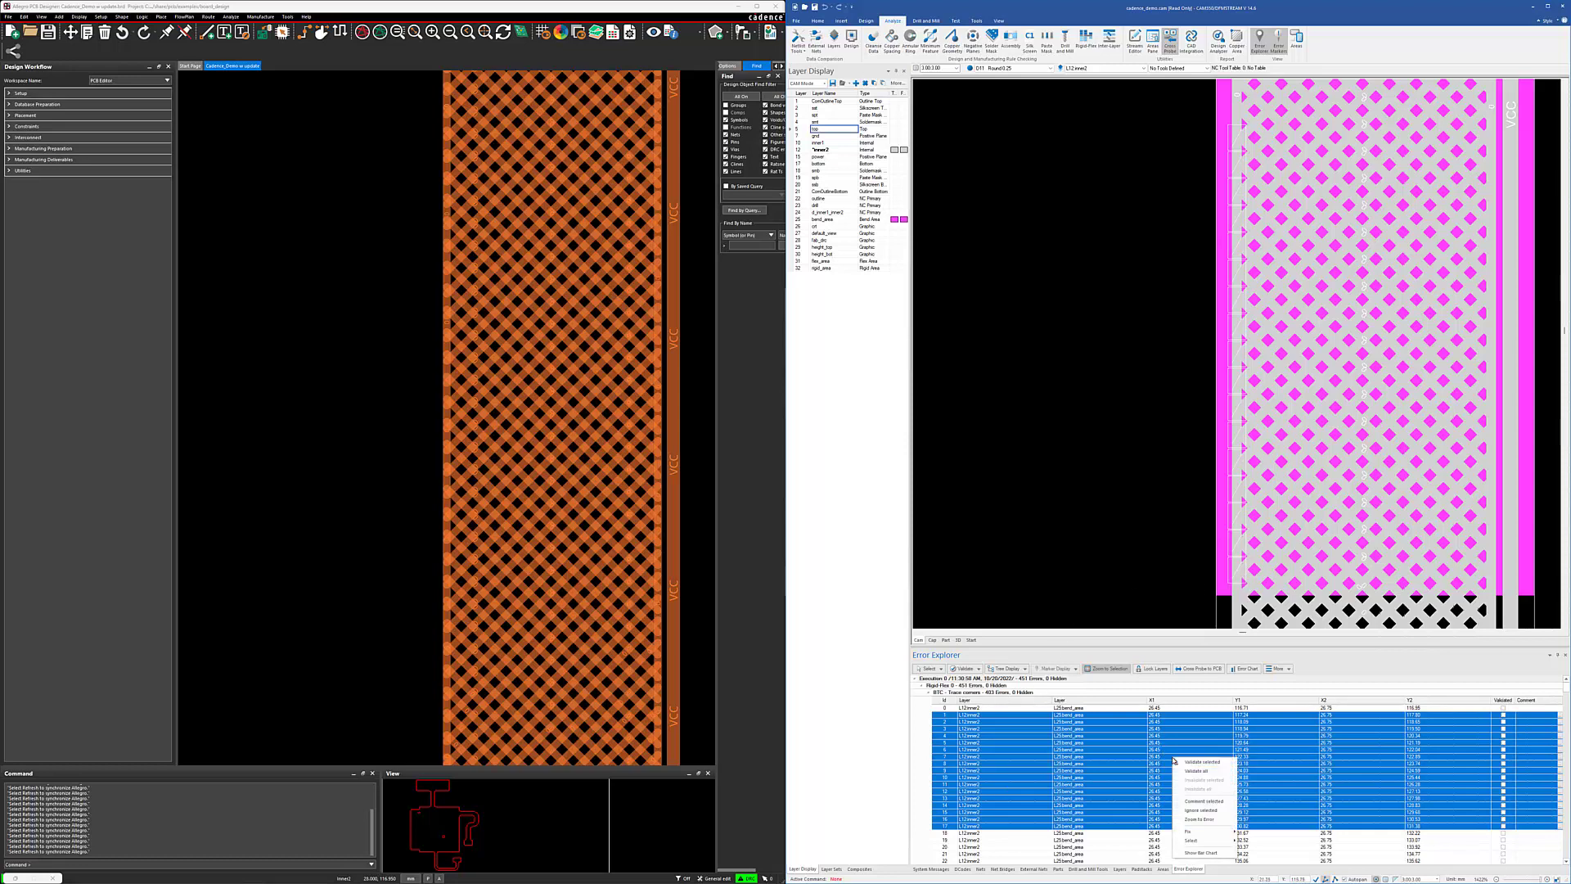
{"action": "left_click", "coordinate": [1187, 763]}
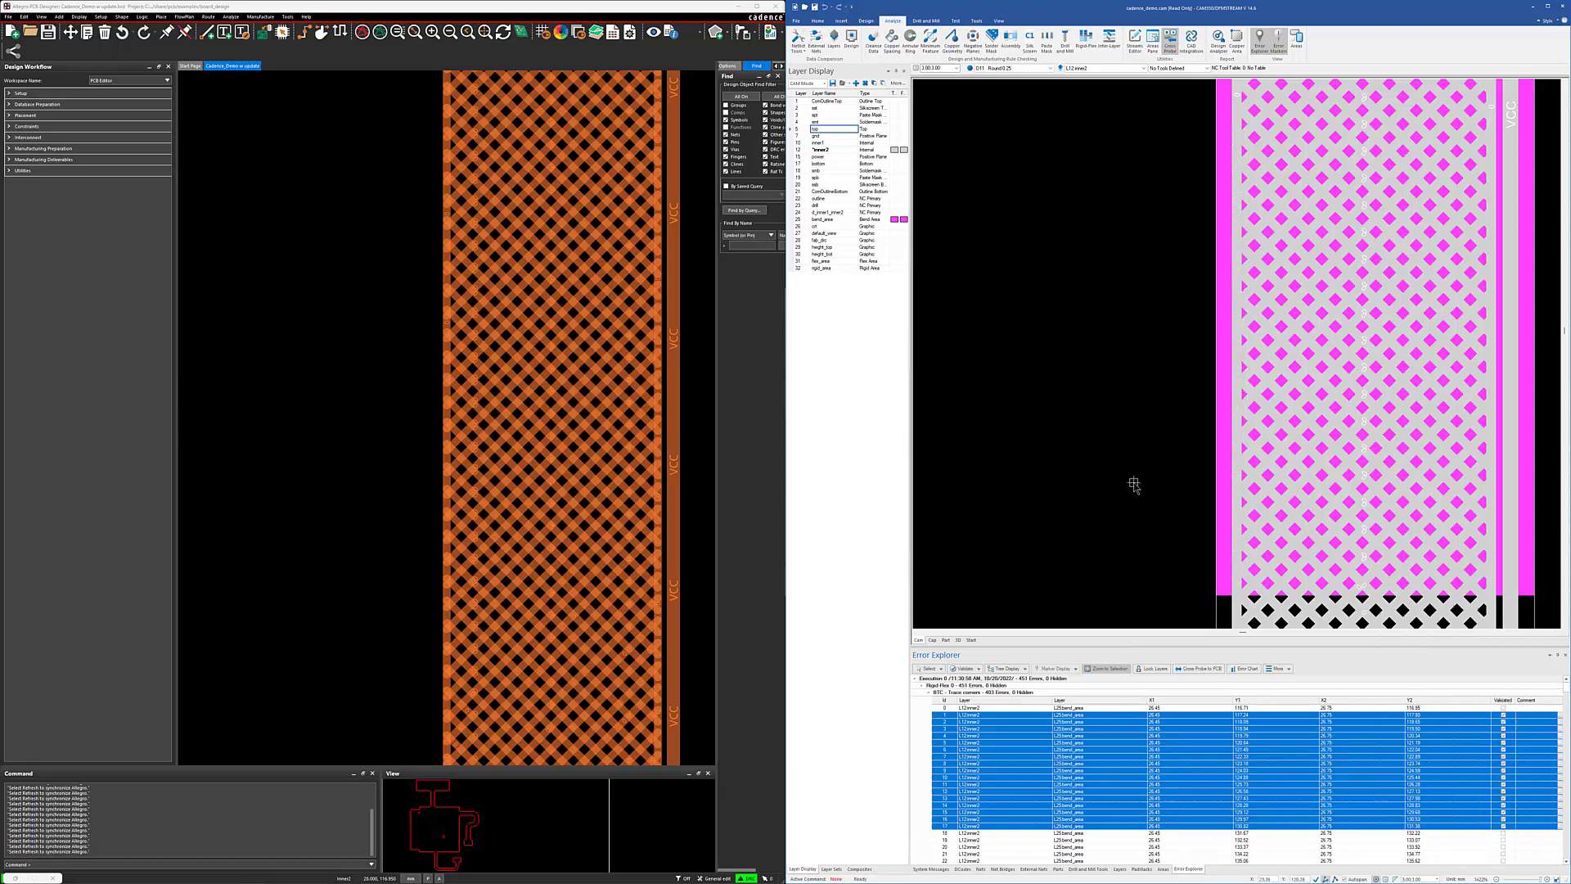
Step: Hide the validated errors from the list and disable CAM350's cross probing with Allegro
{"action": "left_click", "coordinate": [1287, 671]}
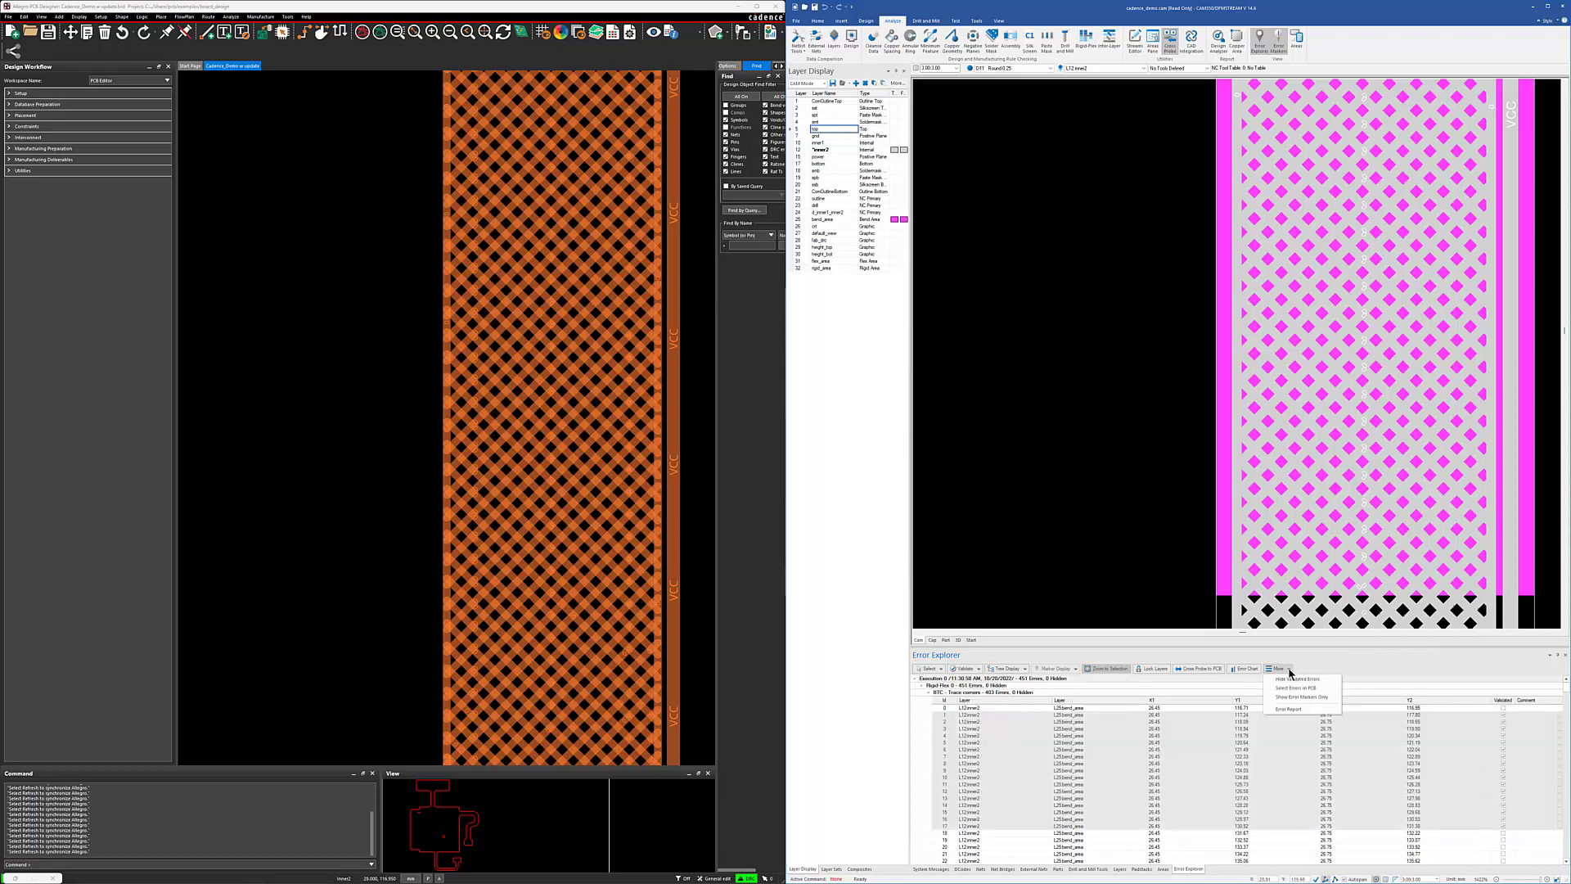
{"action": "left_click", "coordinate": [1289, 679]}
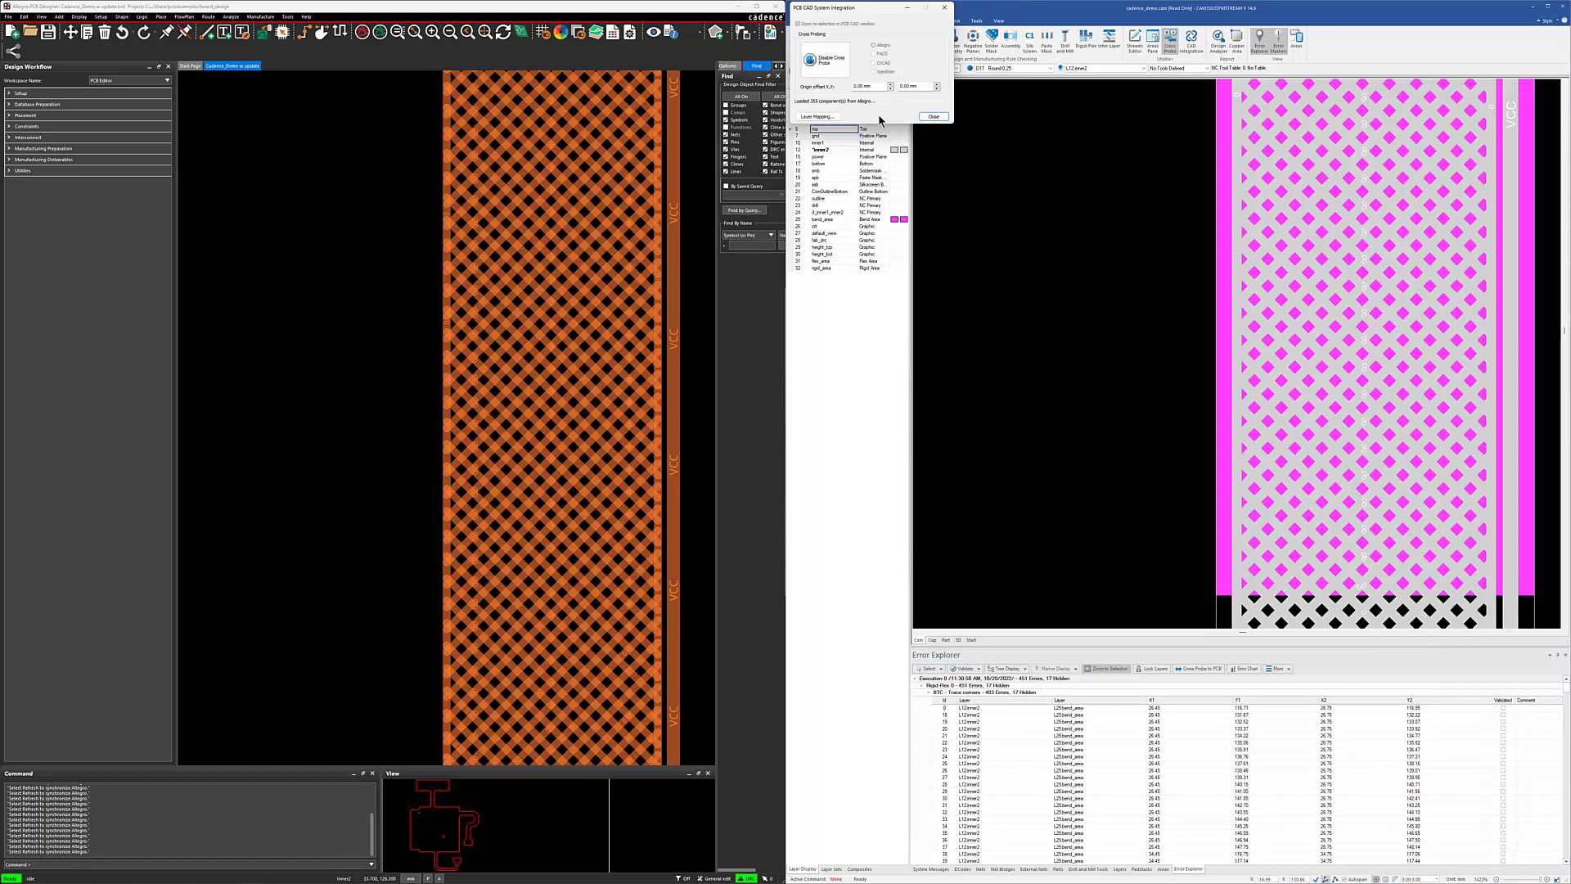
{"action": "left_click", "coordinate": [817, 59]}
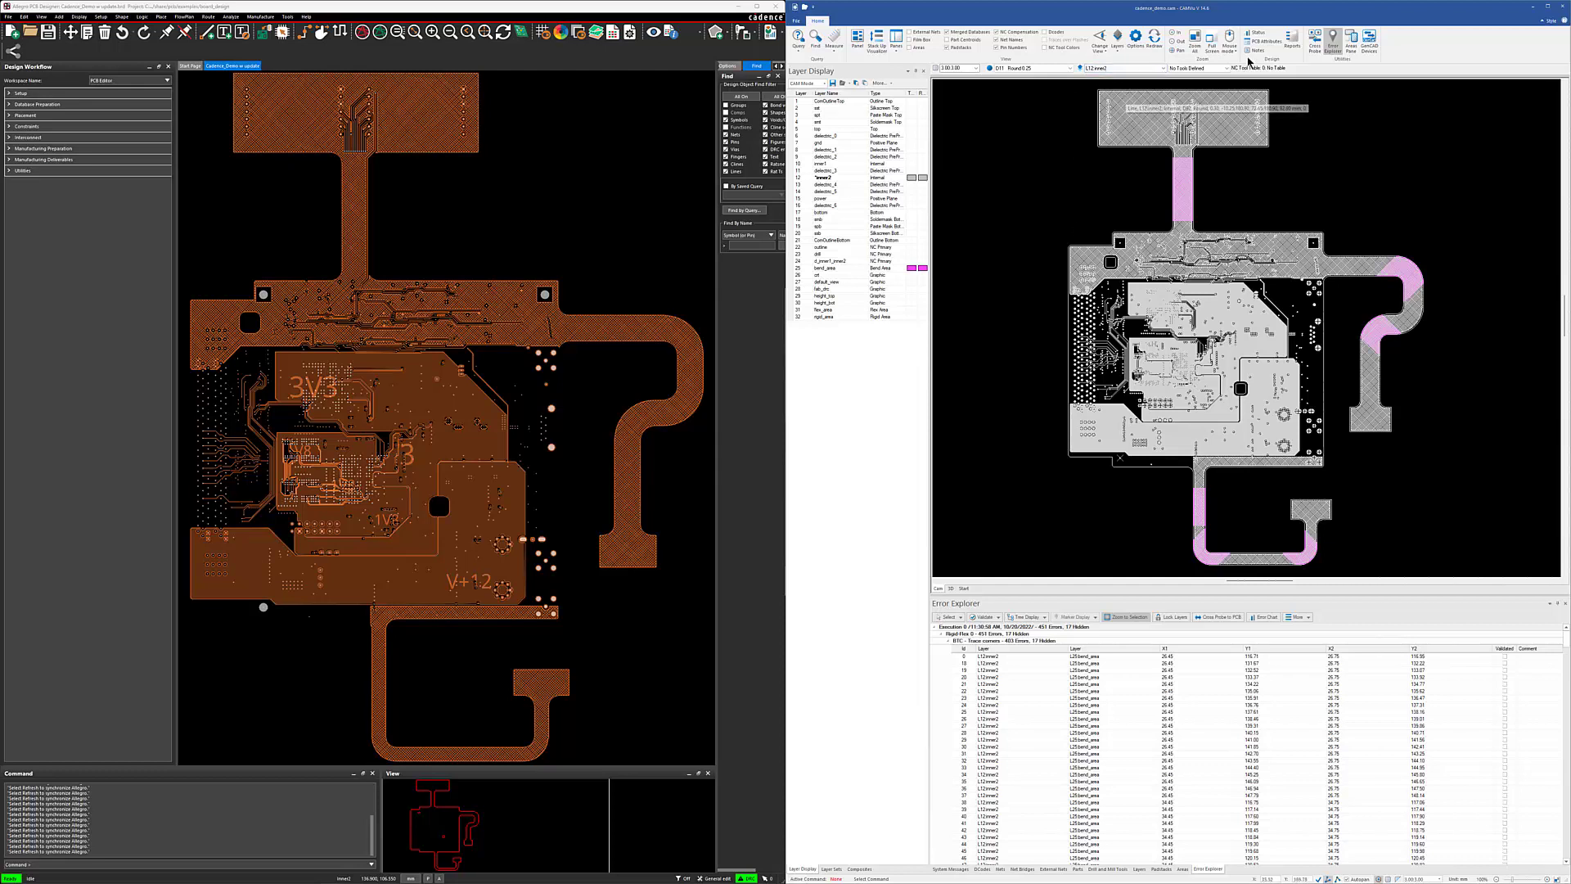
Step: In the separate viewer application, choose Allegro as the cross-probing system, enable cross probing, and minimize the dialog
{"action": "left_click", "coordinate": [1317, 41]}
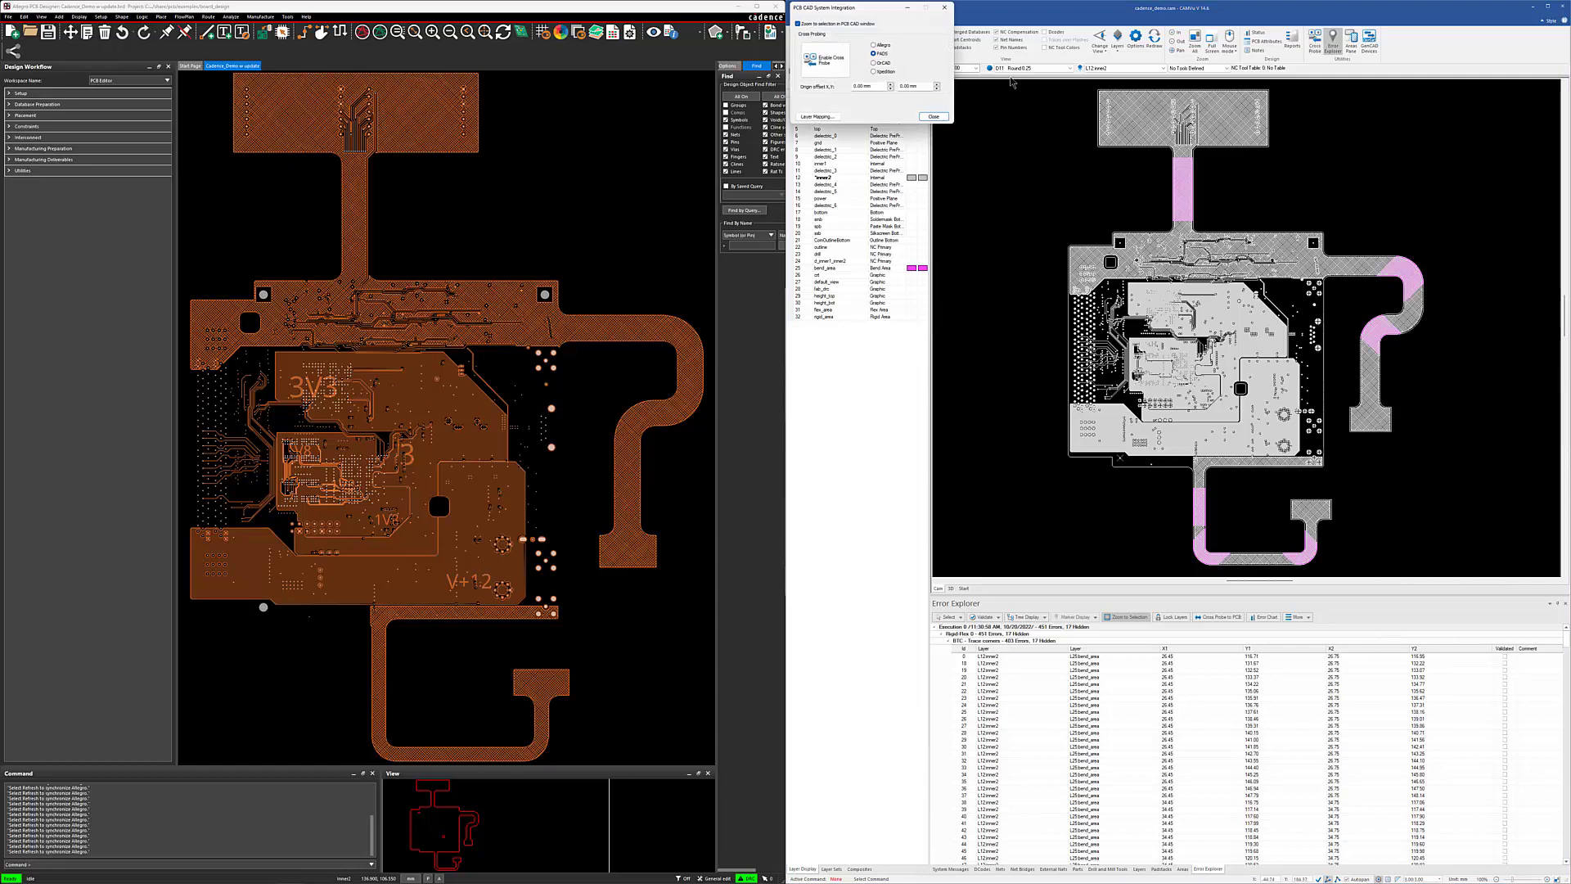
{"action": "left_click", "coordinate": [876, 45]}
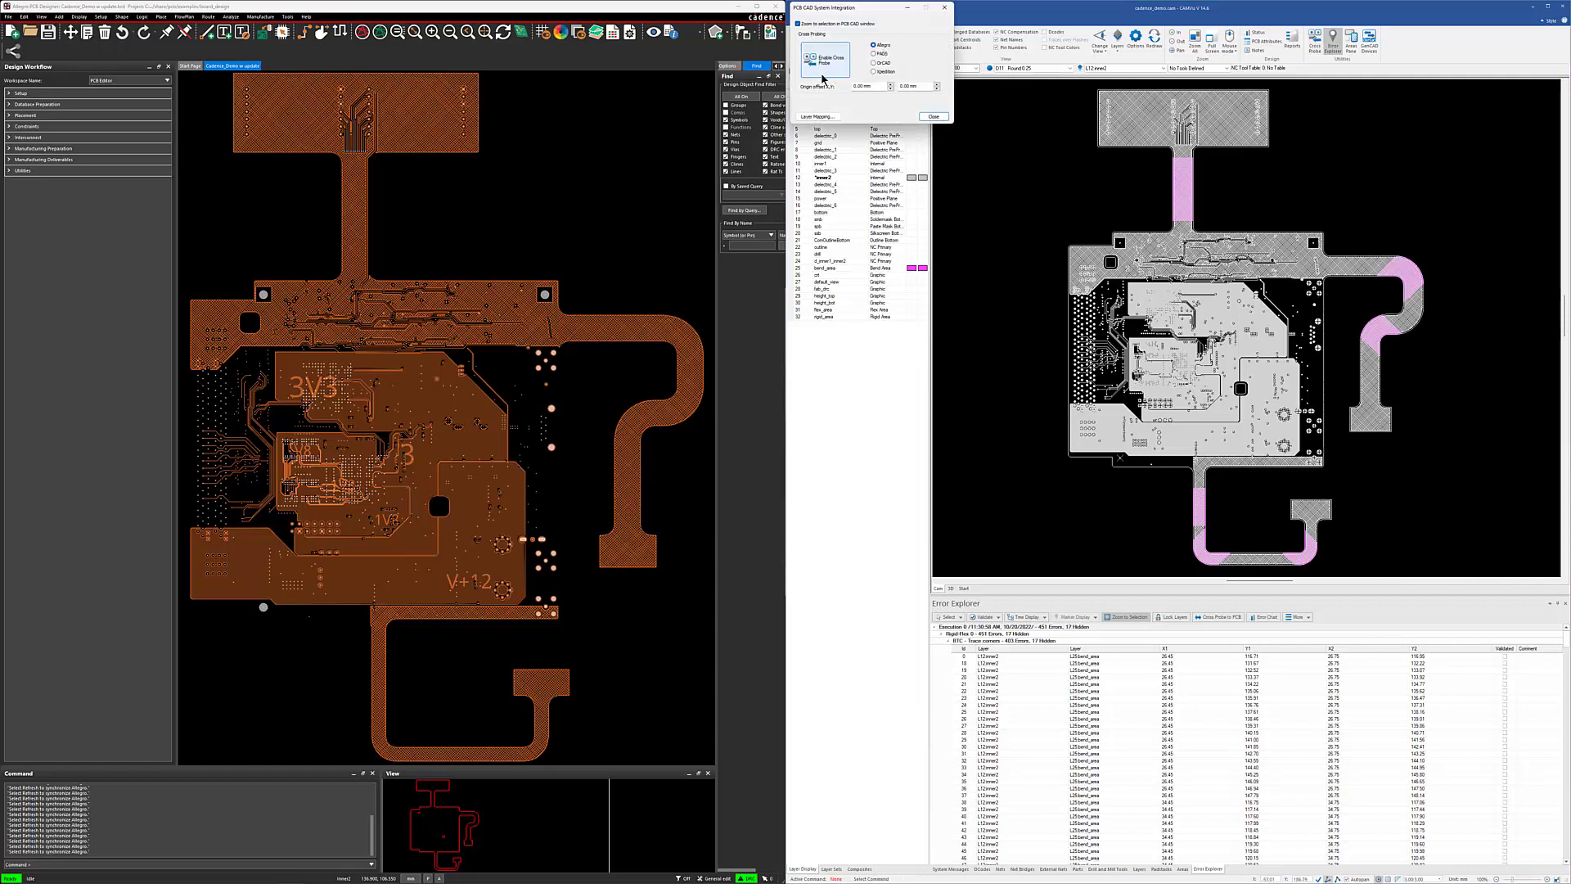
{"action": "left_click", "coordinate": [823, 65]}
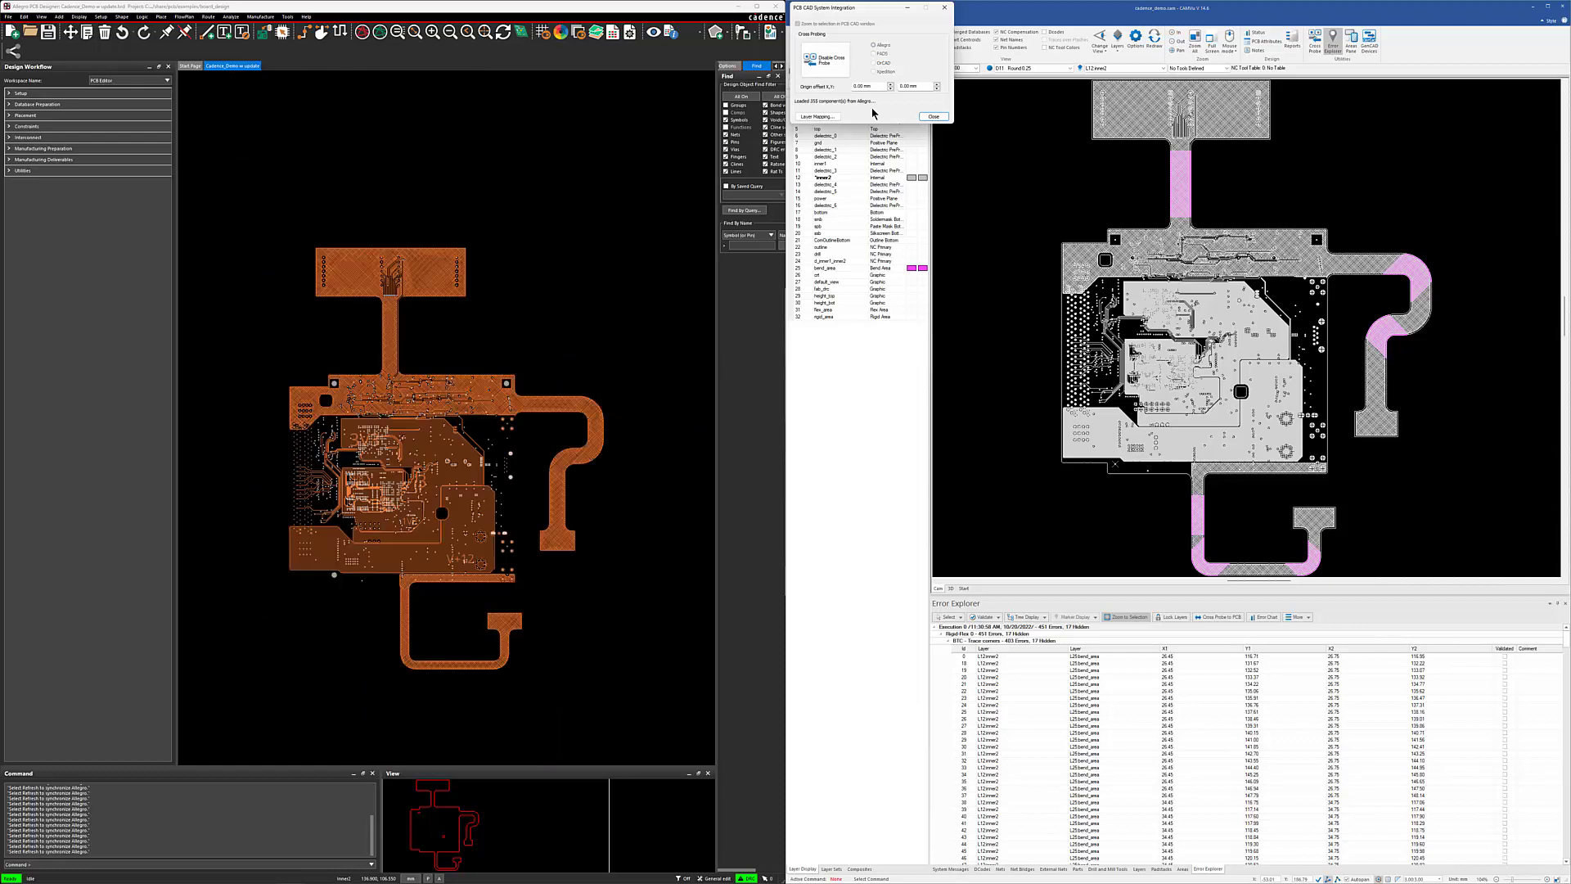
{"action": "left_click", "coordinate": [907, 8]}
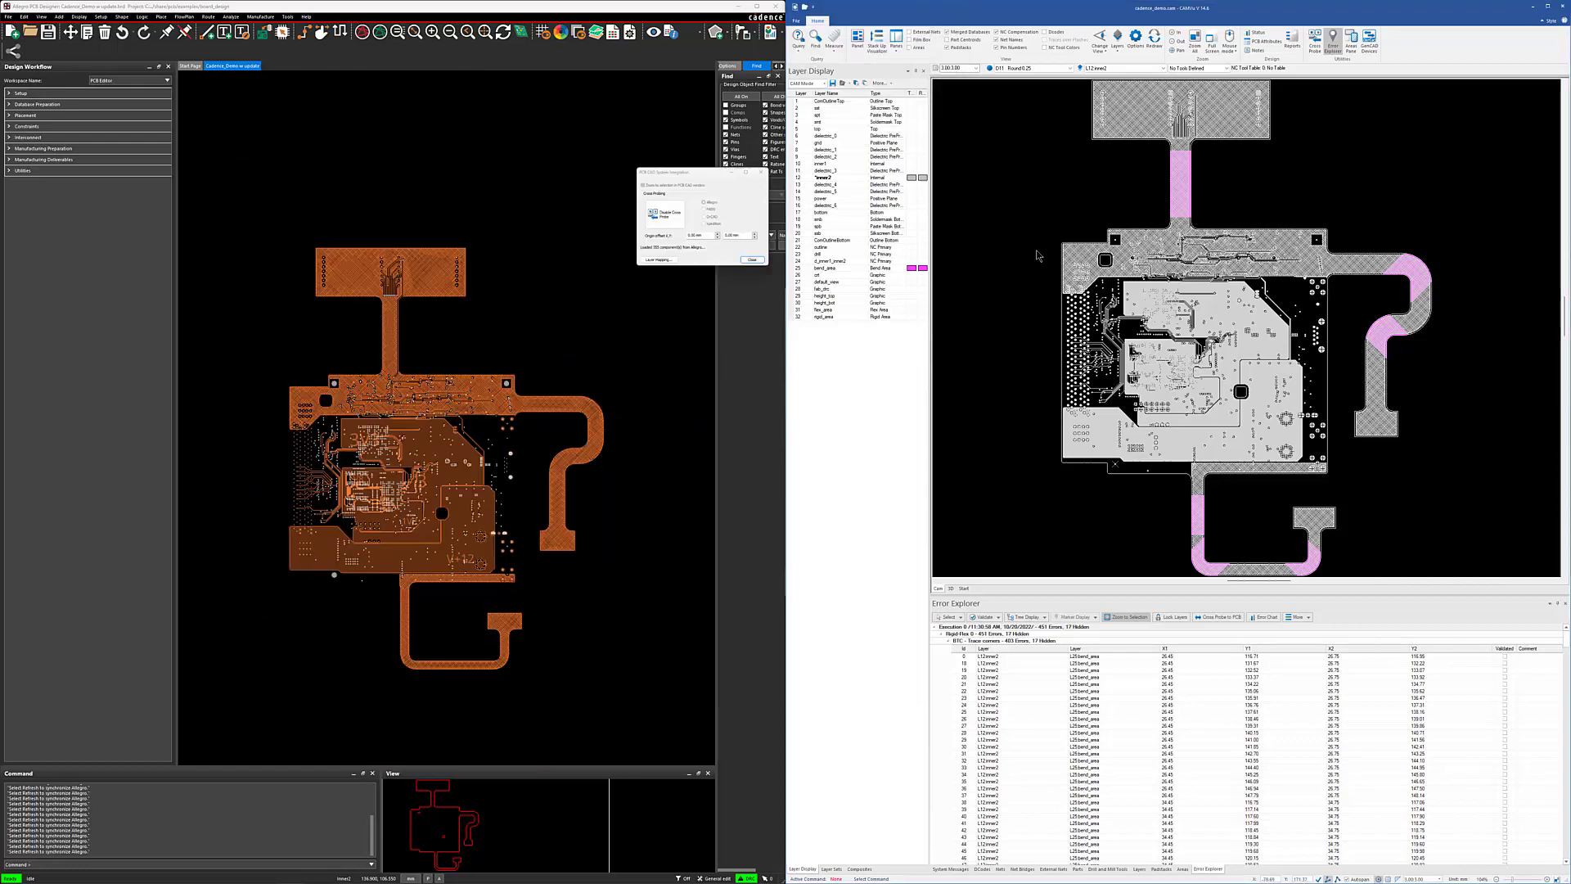
Step: Locate the first listed Trace corners error, add a comment requesting a change to it, and exit the viewer
{"action": "left_click", "coordinate": [1005, 656]}
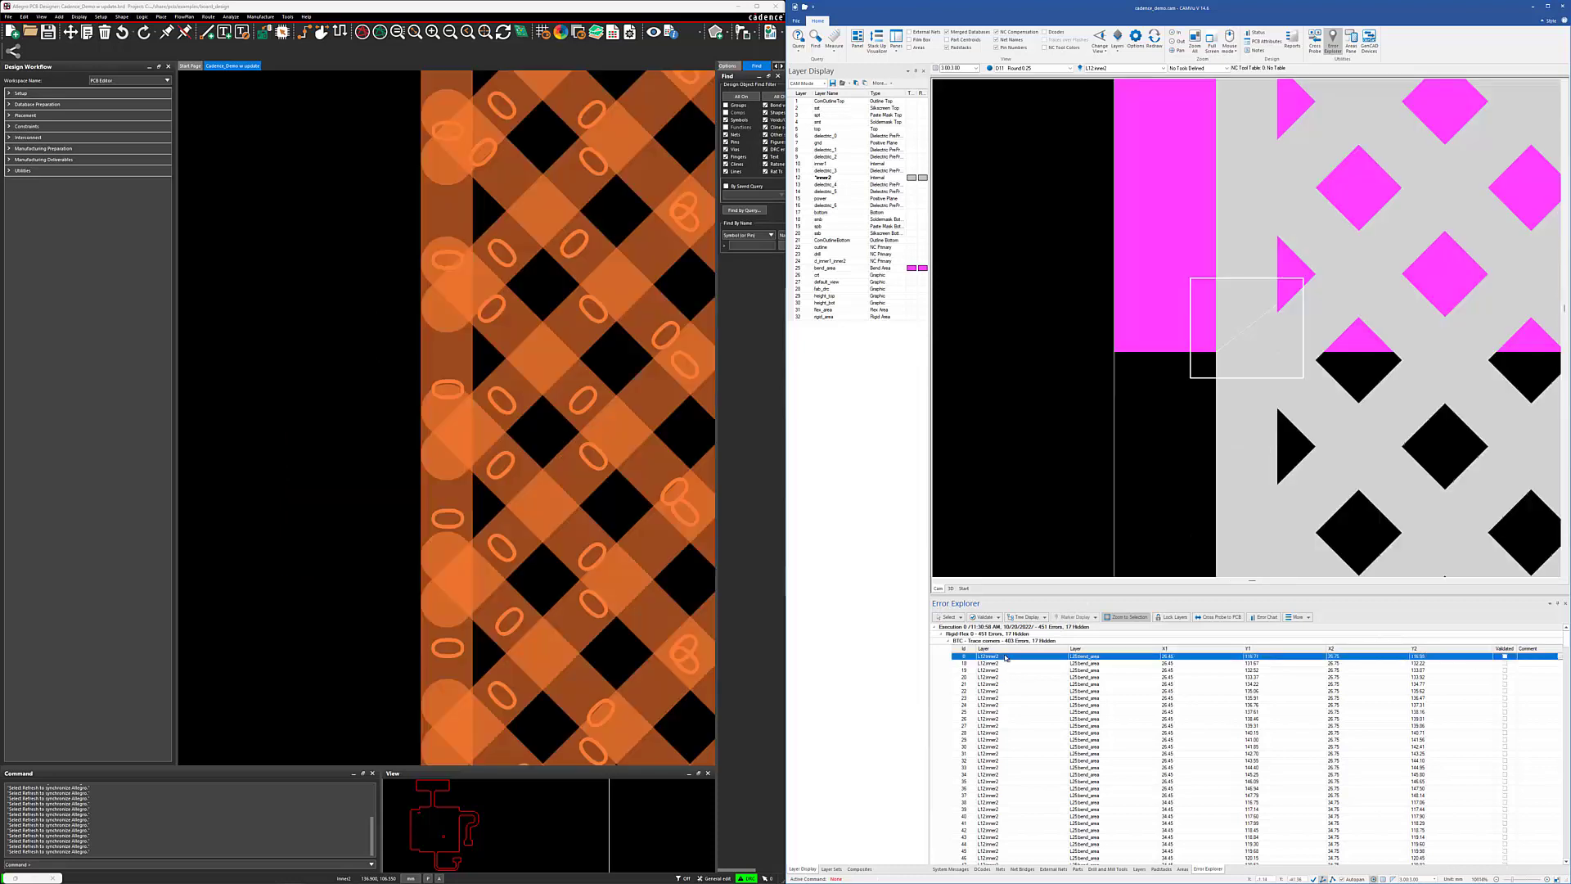
{"action": "double_click", "coordinate": [1562, 657]}
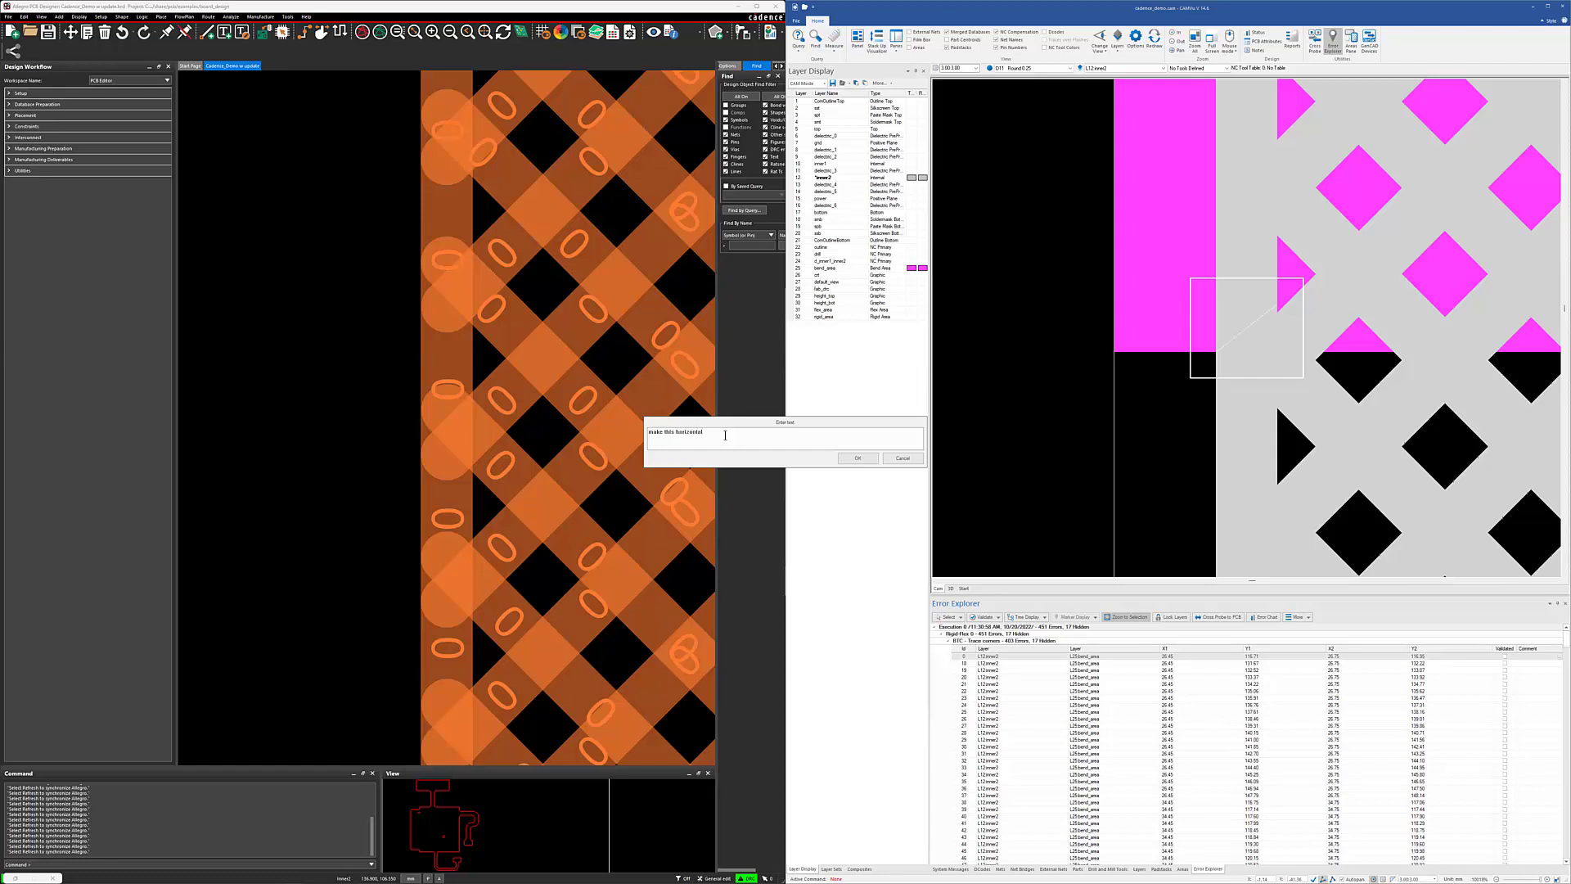
{"action": "left_click", "coordinate": [856, 458]}
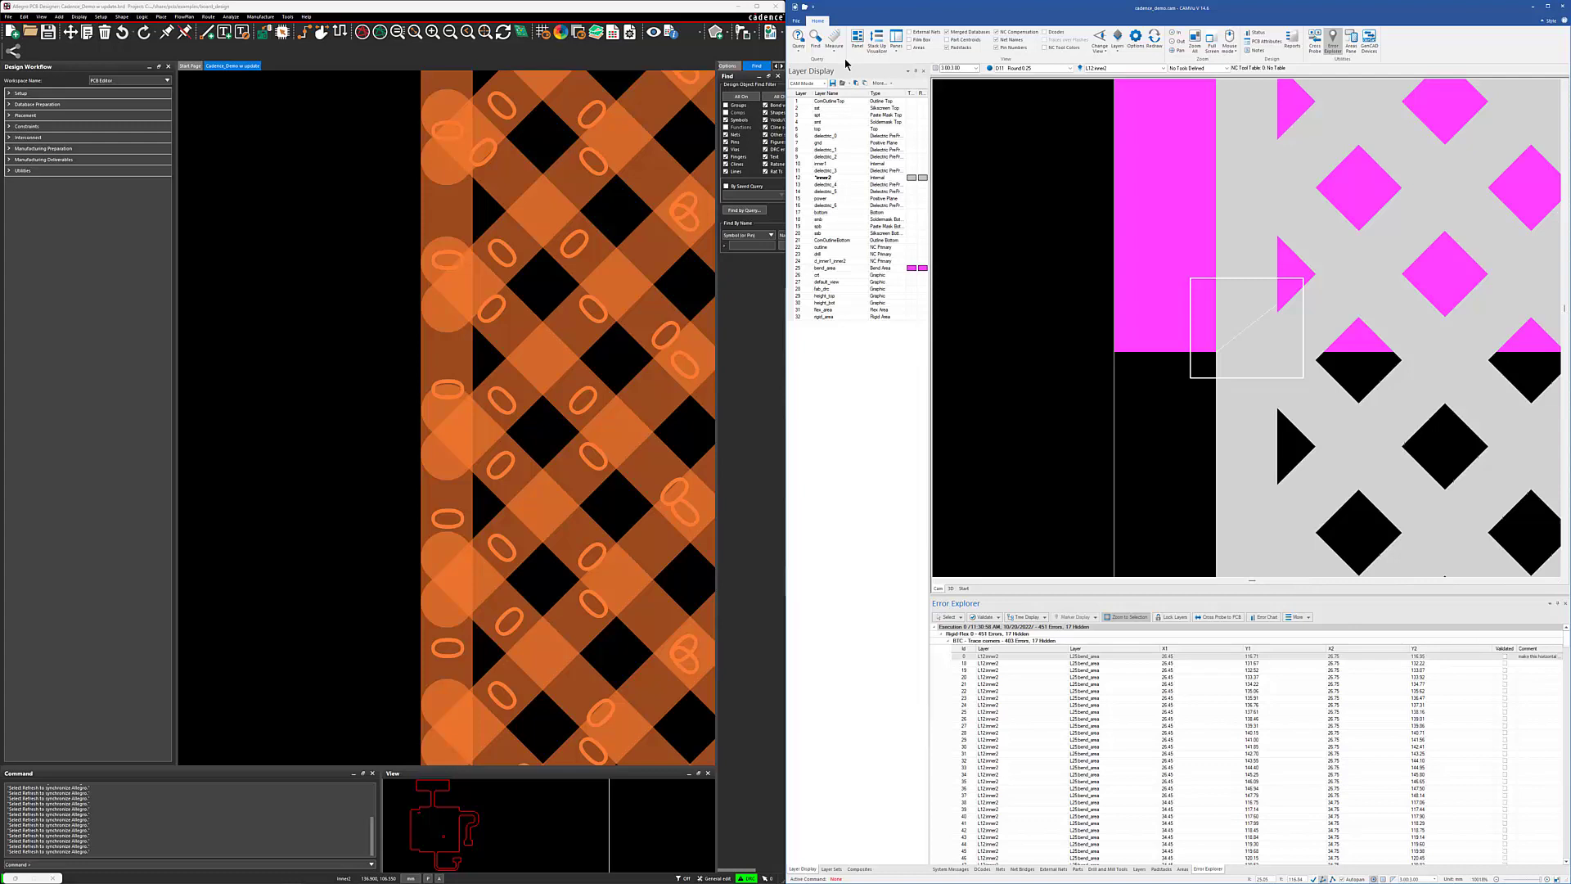
{"action": "left_click", "coordinate": [796, 21]}
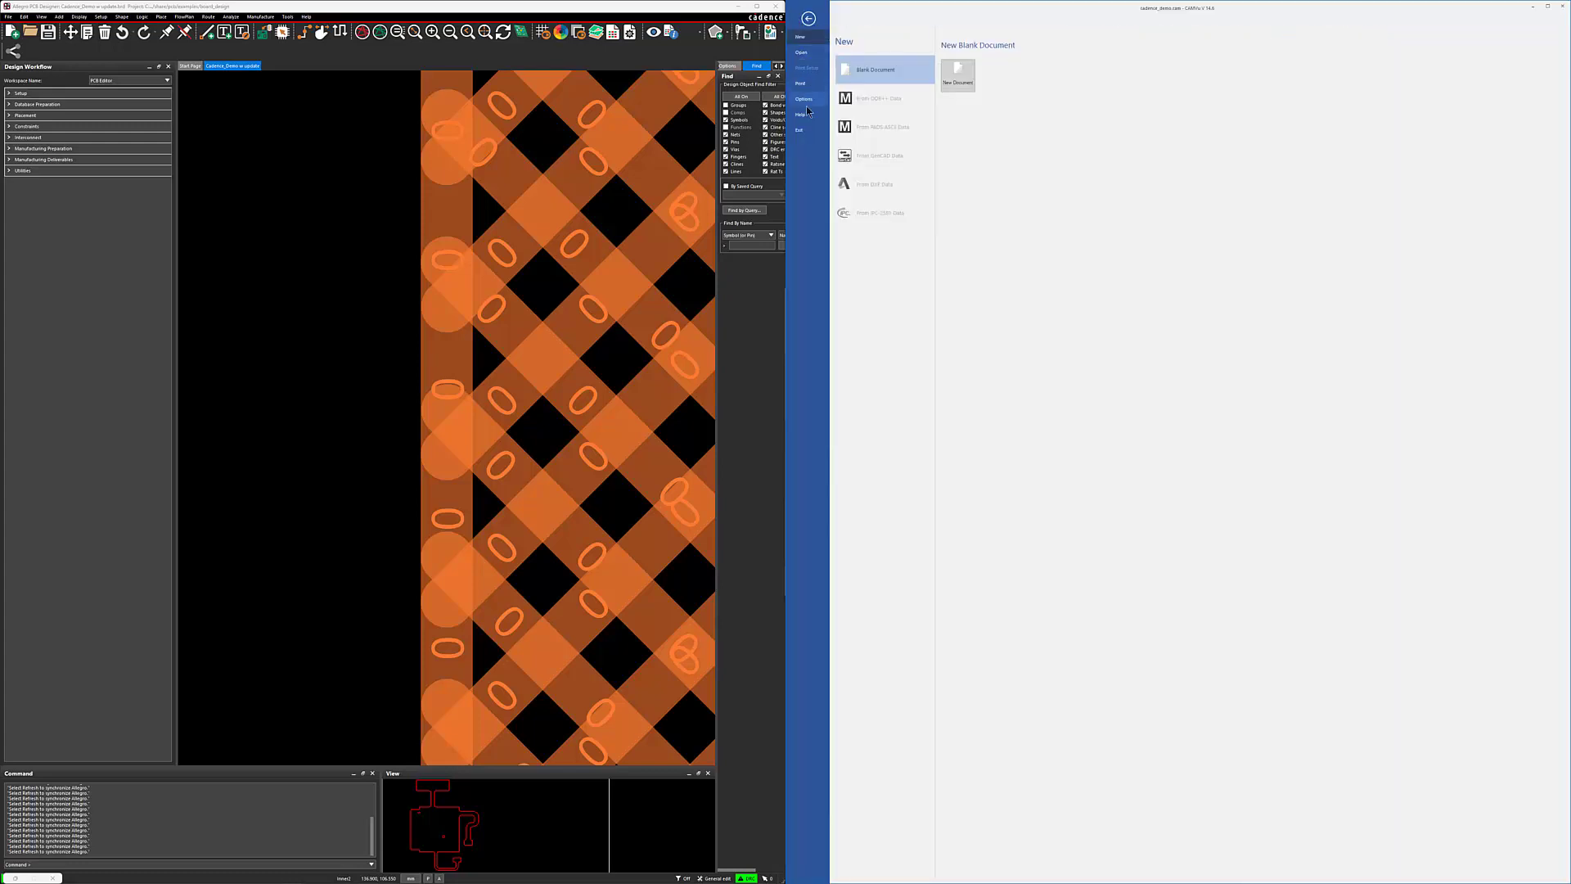
{"action": "left_click", "coordinate": [804, 133]}
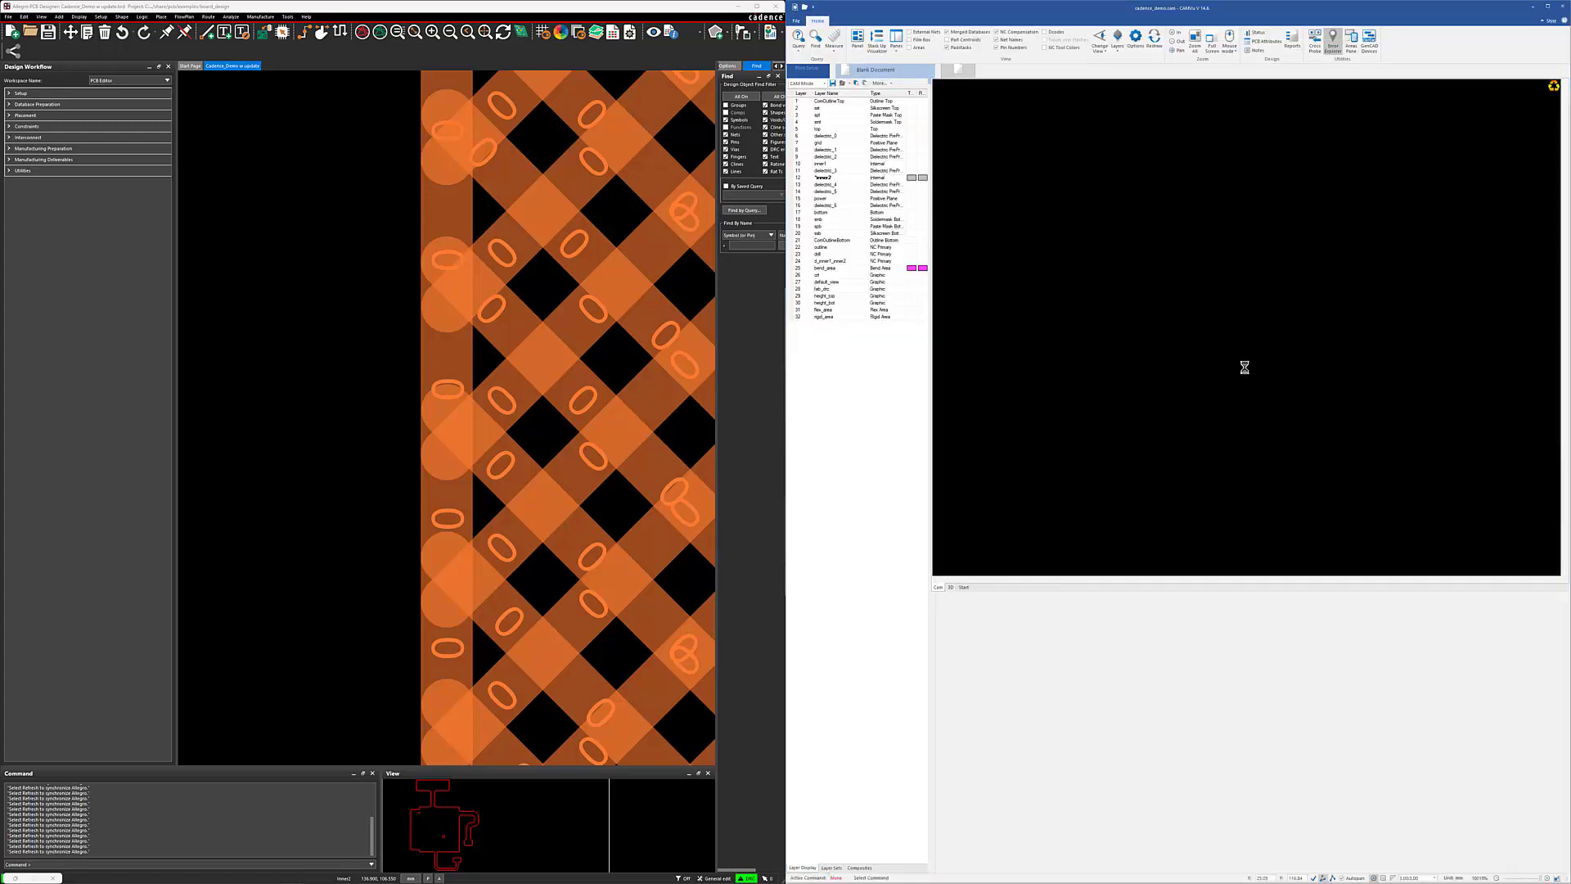